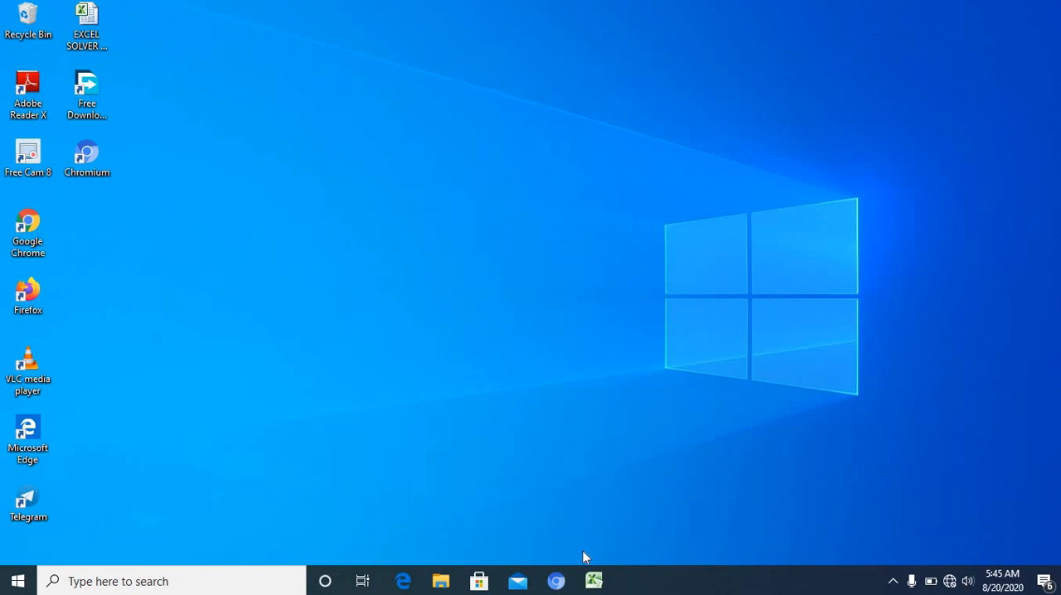
Step: Switch to the Excel Solver tutorial workbook, review the optimization model on Sheet1 and check the data tools for Solver
{"action": "left_click", "coordinate": [593, 581]}
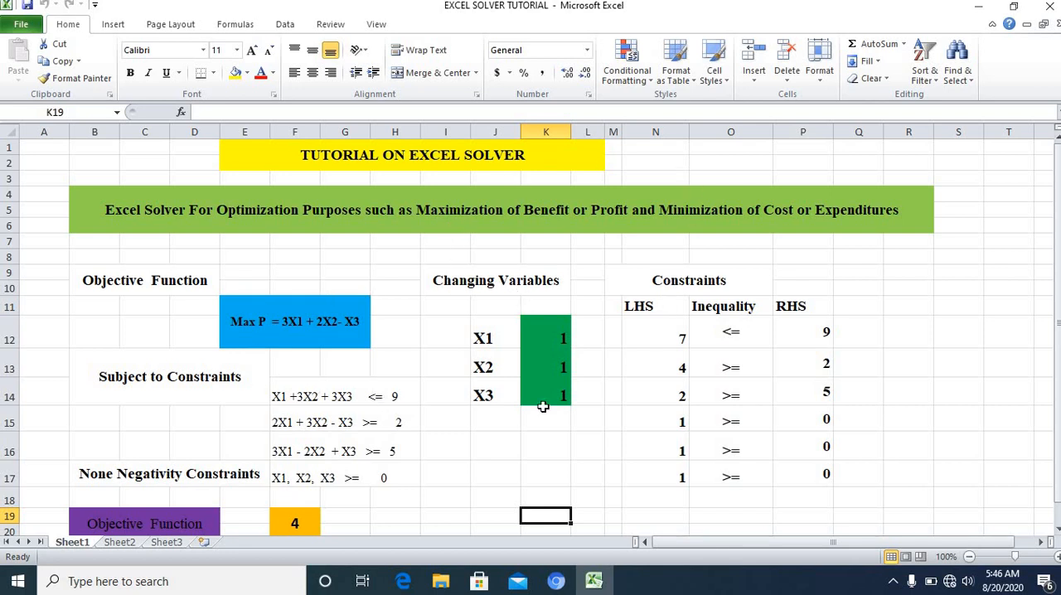
{"action": "scroll", "coordinate": [281, 381], "scroll_direction": "down", "scroll_amount": 3}
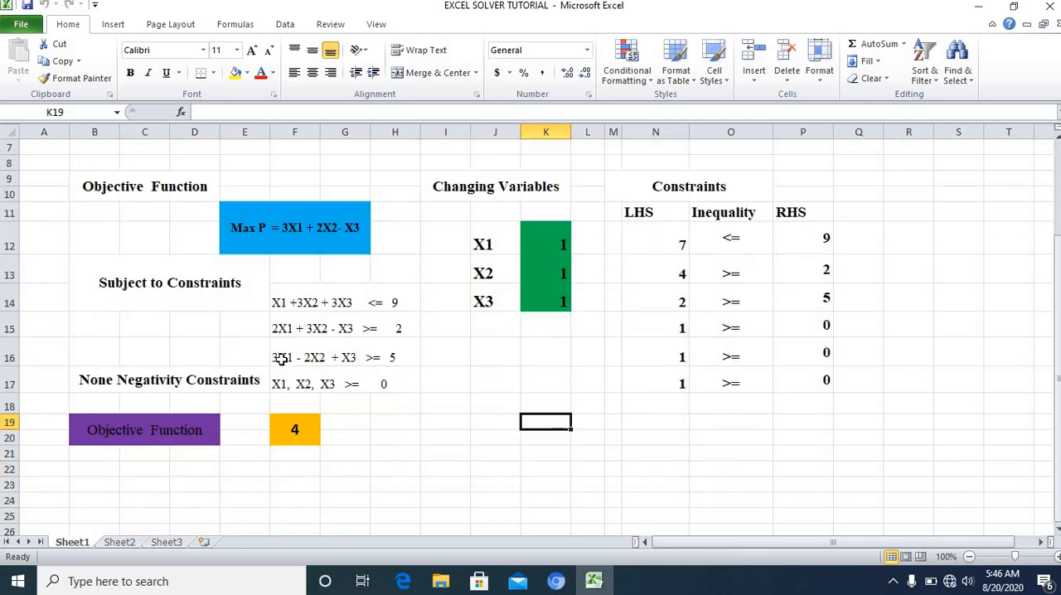
{"action": "scroll", "coordinate": [282, 332], "scroll_direction": "up", "scroll_amount": 3}
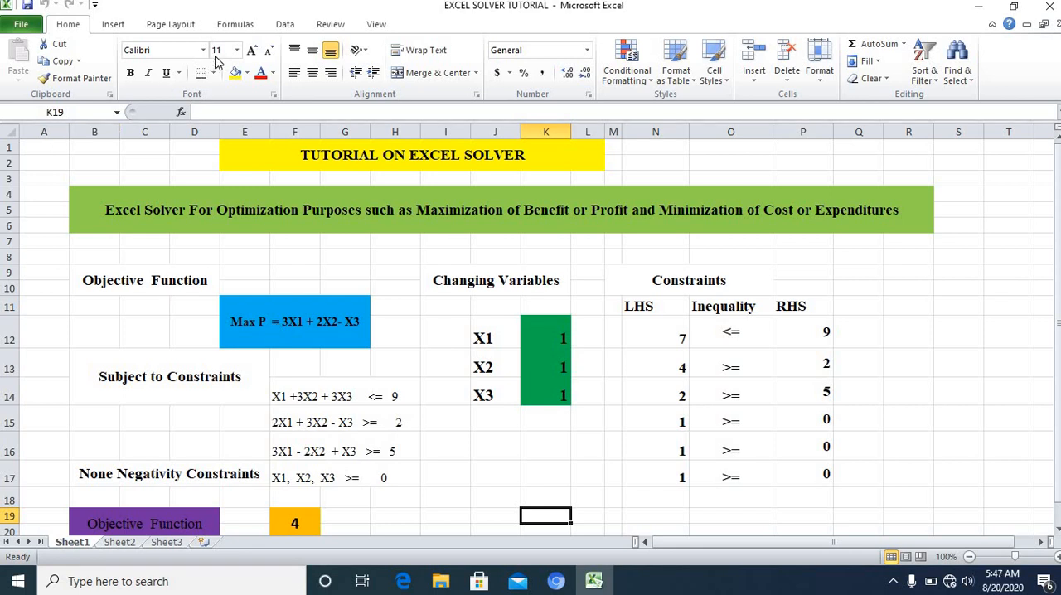
{"action": "left_click", "coordinate": [284, 27]}
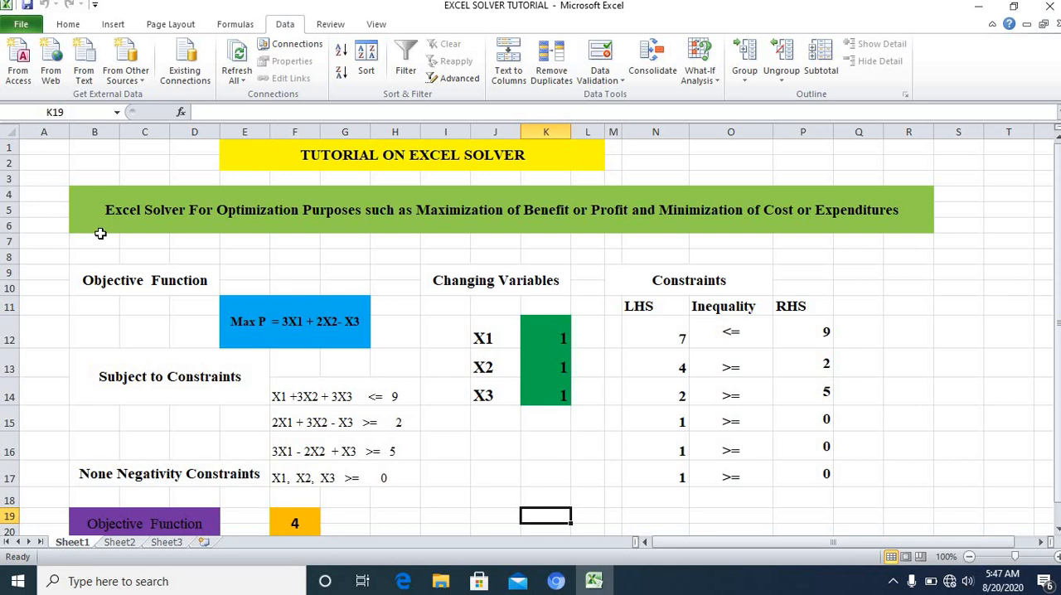
{"action": "left_click", "coordinate": [68, 27]}
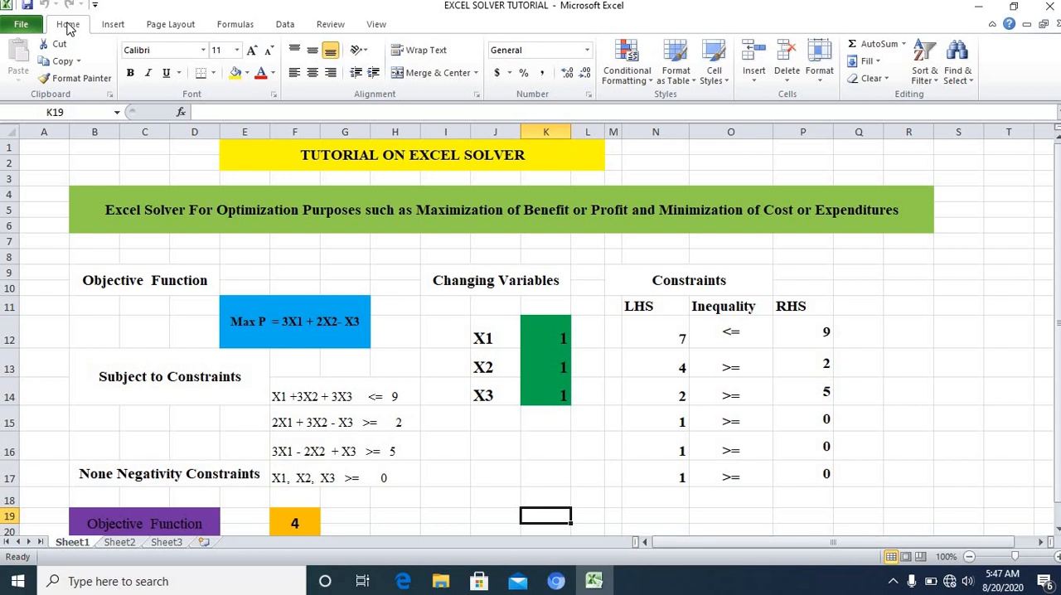
Step: Enable the Solver Add-in through the Excel add-ins options and check for the Solver command among the data analysis tools
{"action": "right_click", "coordinate": [68, 26]}
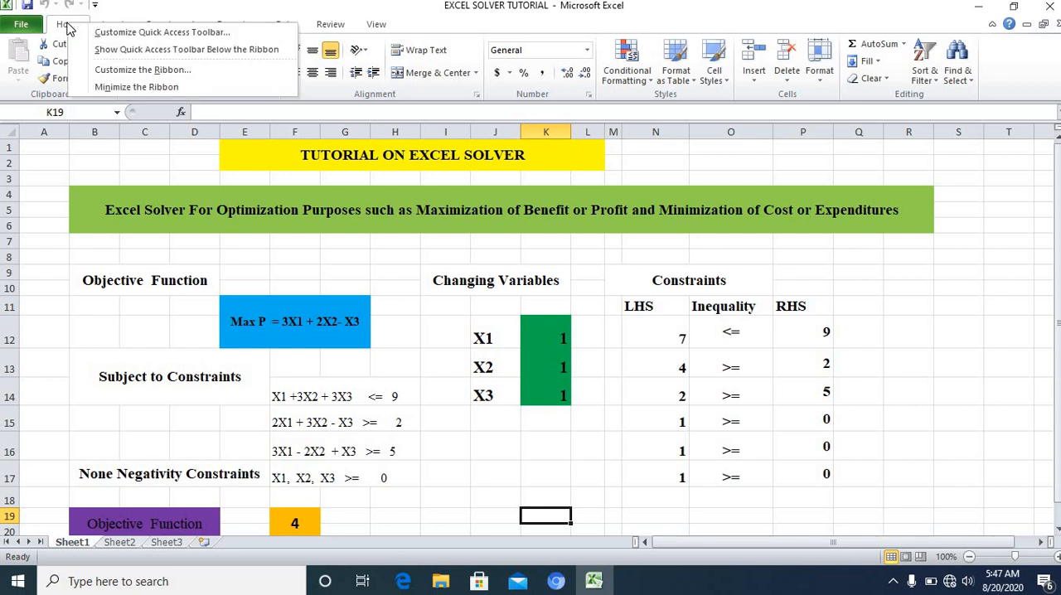
{"action": "left_click", "coordinate": [193, 34]}
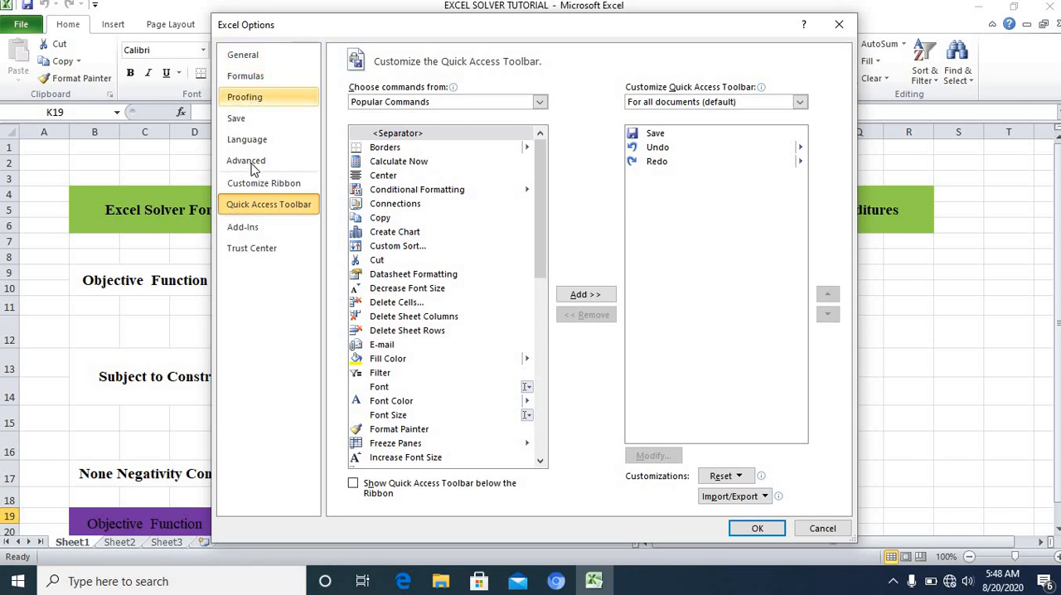
{"action": "left_click", "coordinate": [251, 233]}
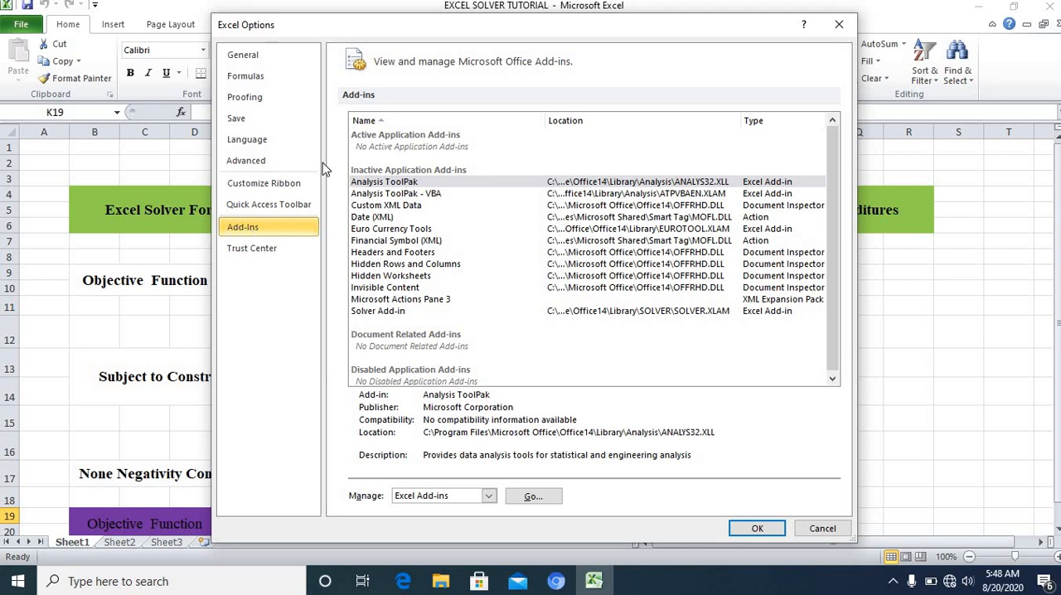
{"action": "left_click", "coordinate": [377, 315]}
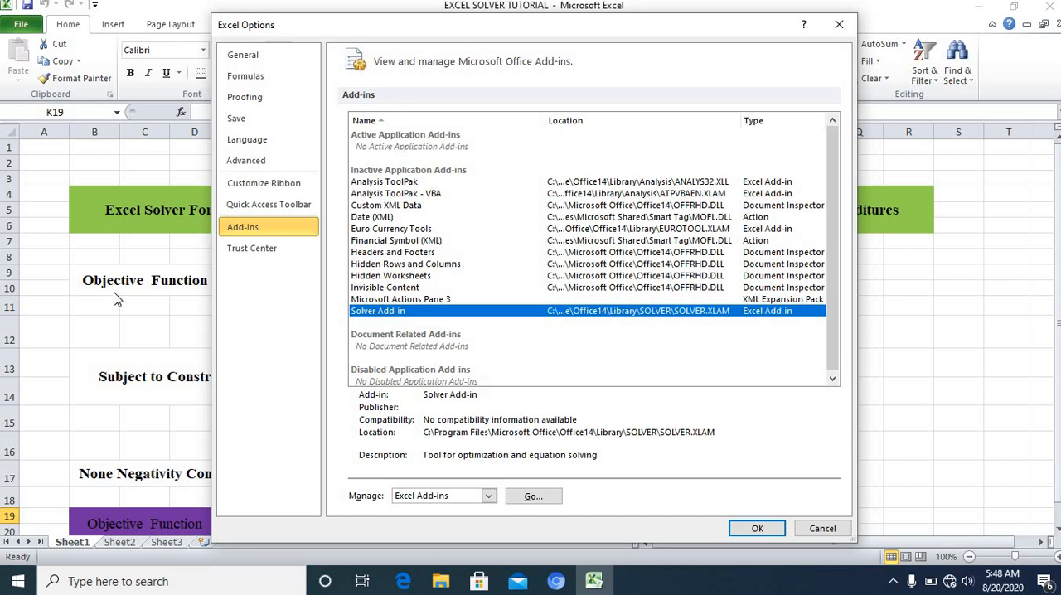
{"action": "left_click", "coordinate": [535, 498]}
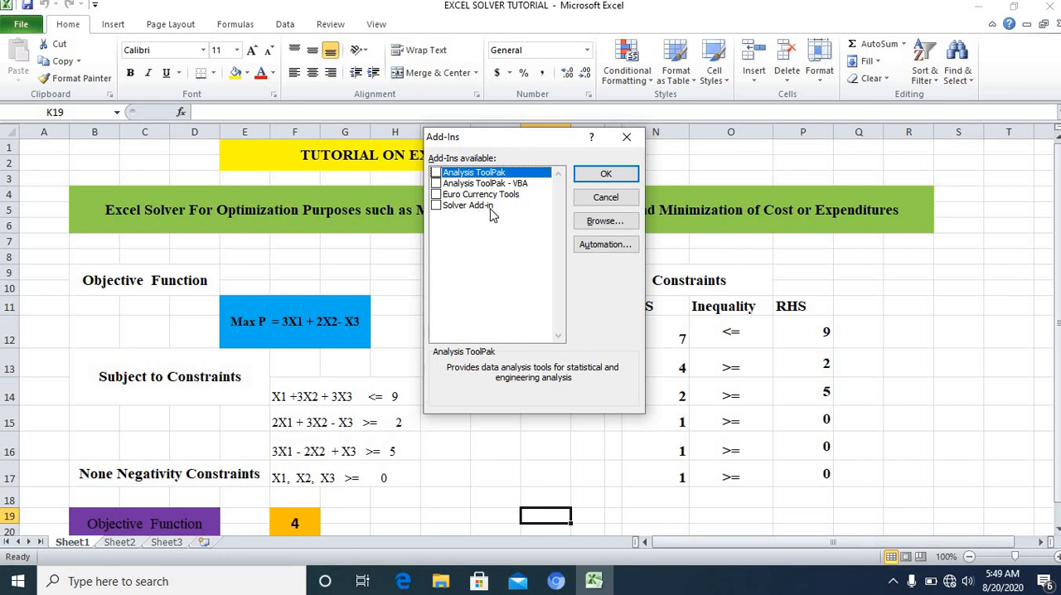
{"action": "left_click", "coordinate": [436, 206]}
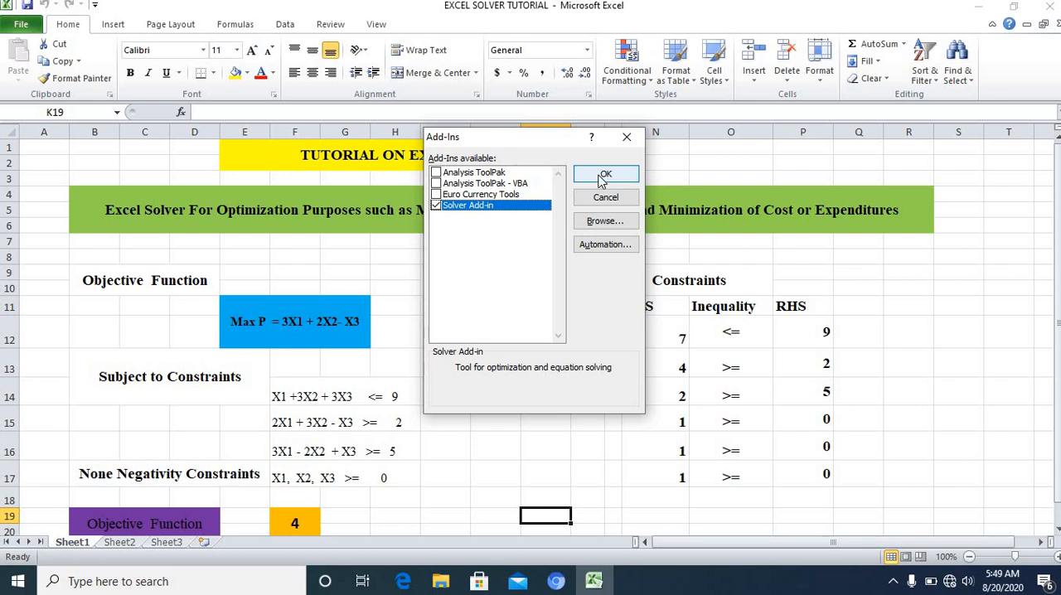
{"action": "left_click", "coordinate": [602, 179]}
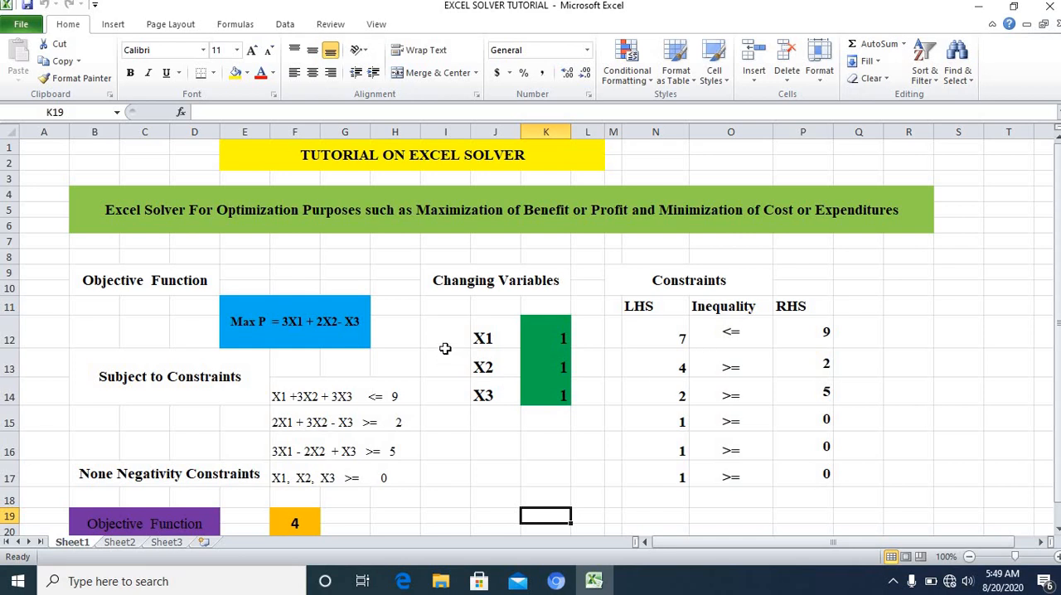
{"action": "left_click", "coordinate": [284, 25]}
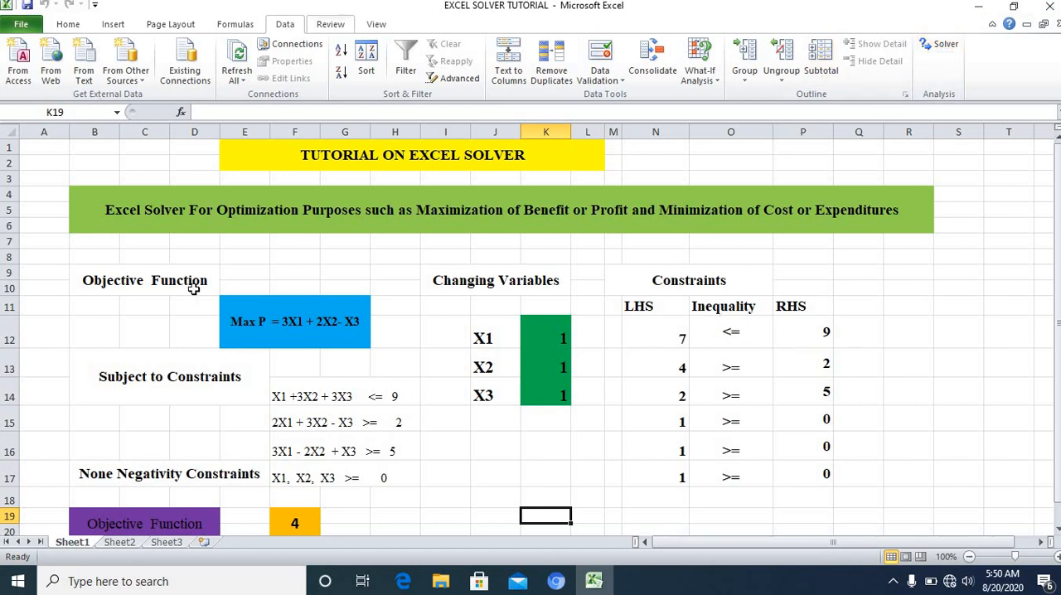
{"action": "left_click", "coordinate": [941, 51]}
{"action": "left_click", "coordinate": [433, 420]}
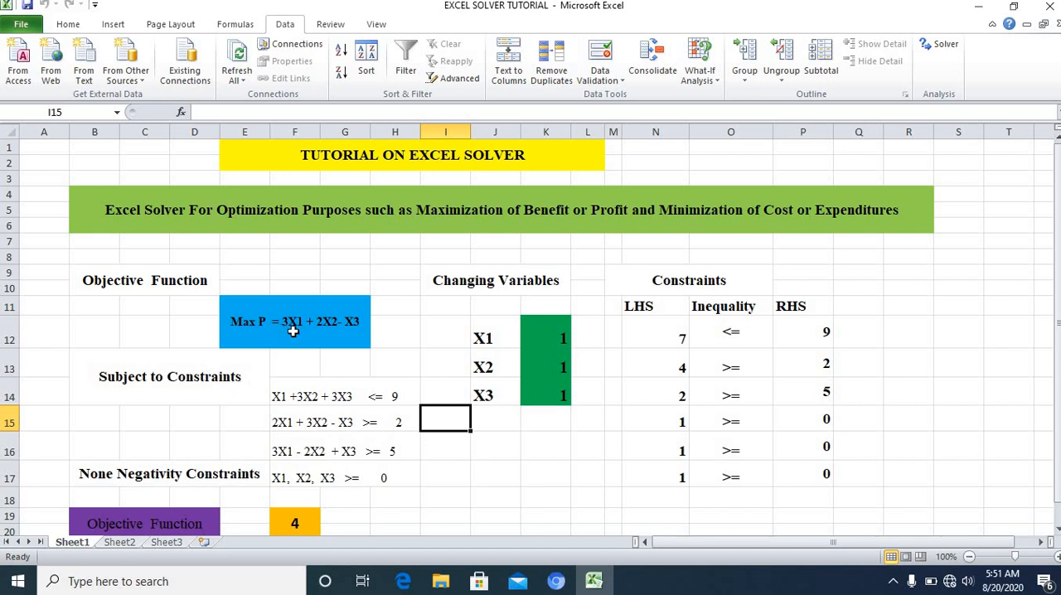
Step: Clear the existing formula from the objective function cell F19
{"action": "scroll", "coordinate": [292, 332], "scroll_direction": "down", "scroll_amount": 1}
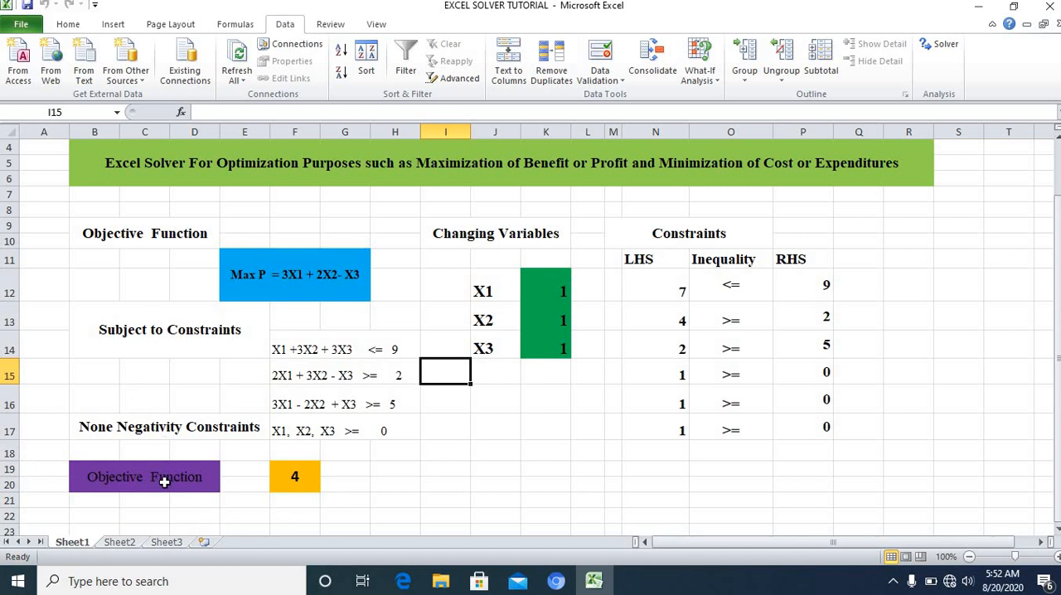
{"action": "left_click", "coordinate": [291, 478]}
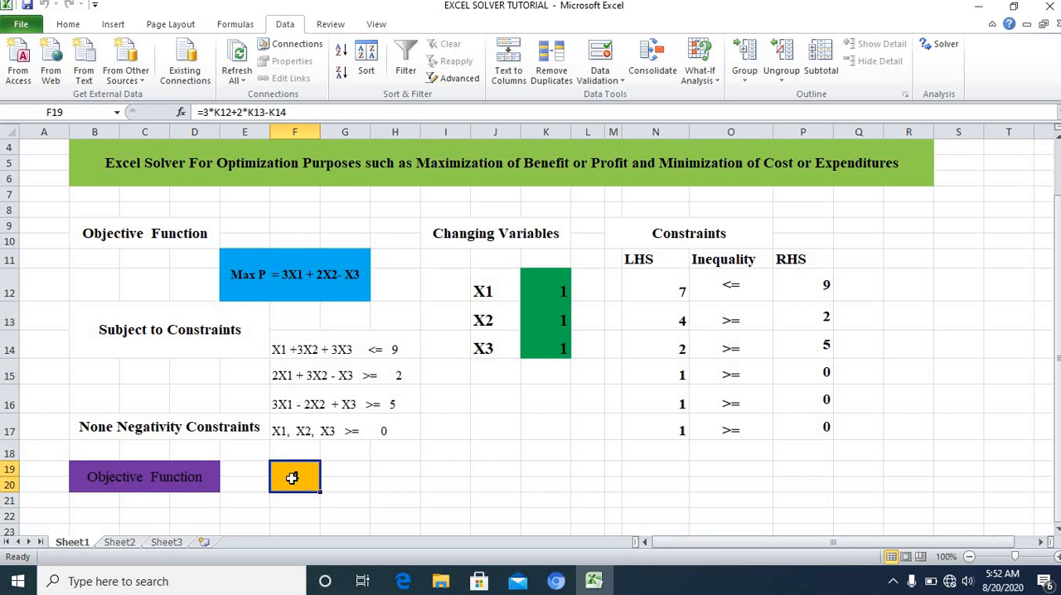
{"action": "key", "text": "BackSpace"}
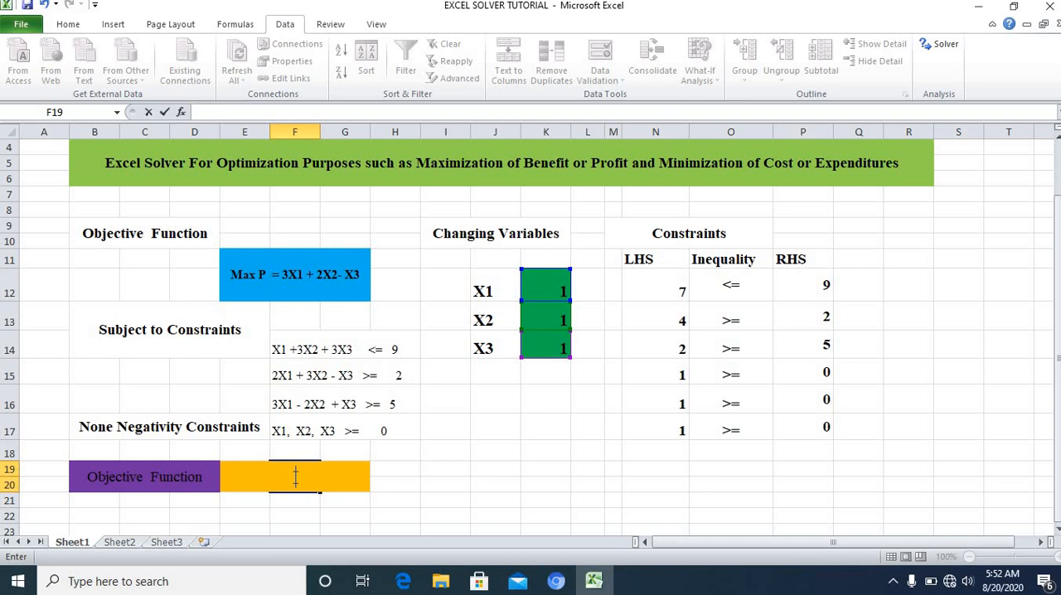
{"action": "type", "text": "="}
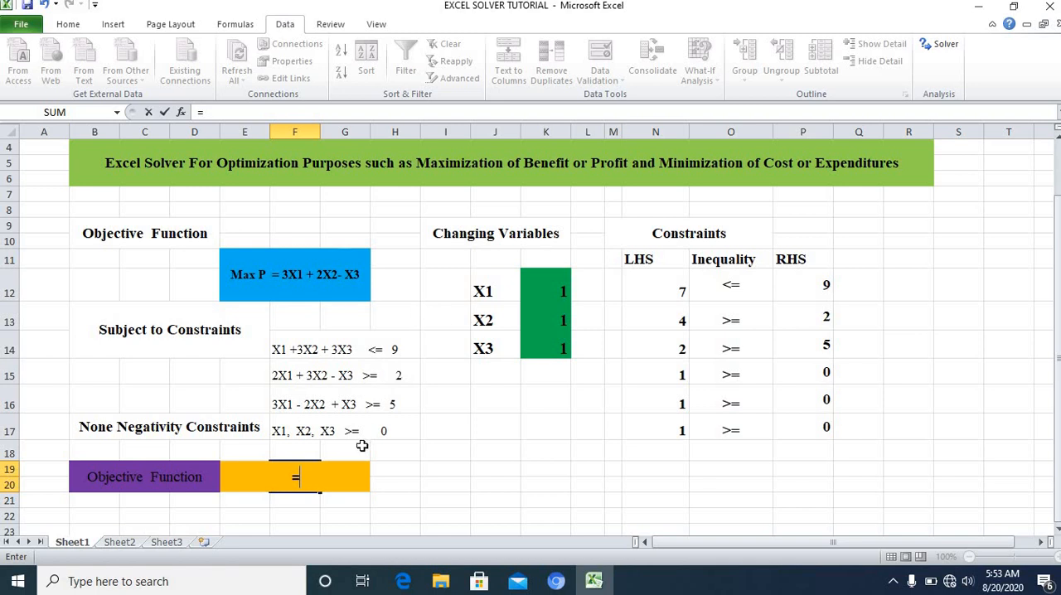
{"action": "key", "text": "Escape"}
{"action": "left_click", "coordinate": [464, 469]}
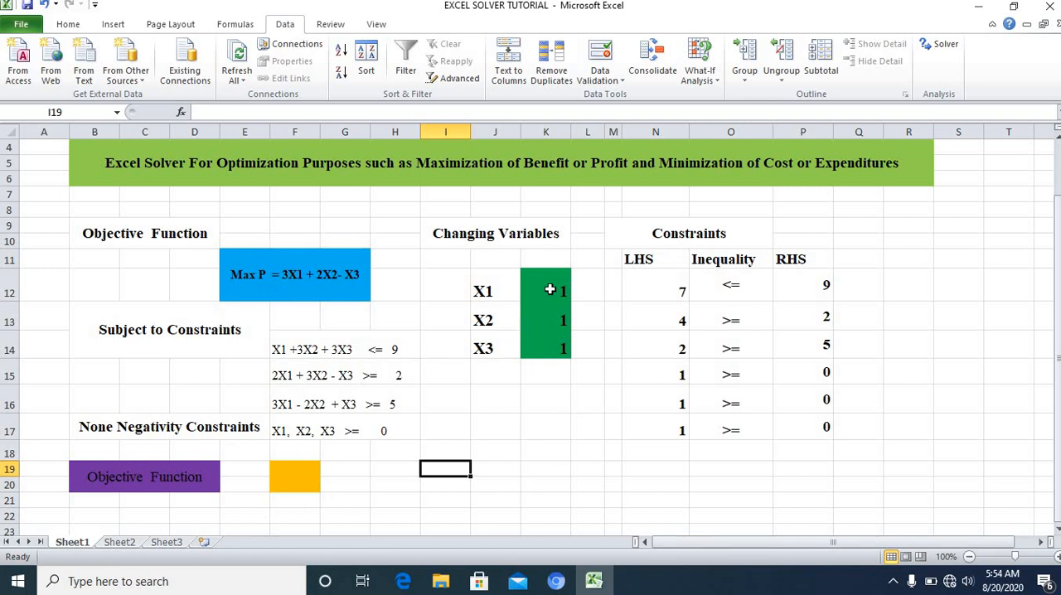
Step: Inspect the changing variable cells K12, K13 and K14 that hold X1, X2 and X3
{"action": "left_click", "coordinate": [549, 289]}
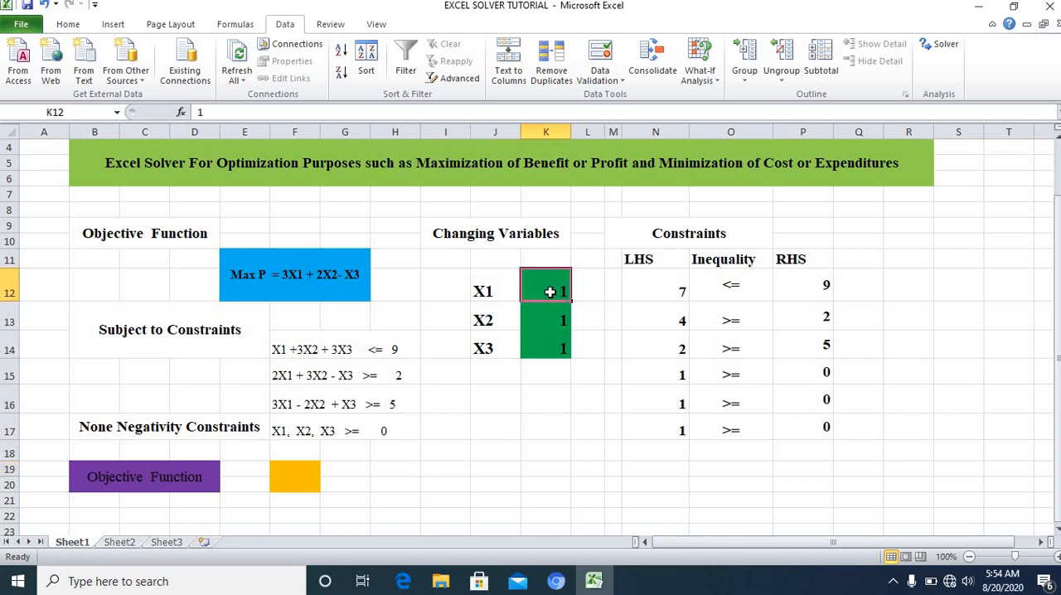
{"action": "left_click", "coordinate": [558, 320]}
{"action": "left_click", "coordinate": [554, 346]}
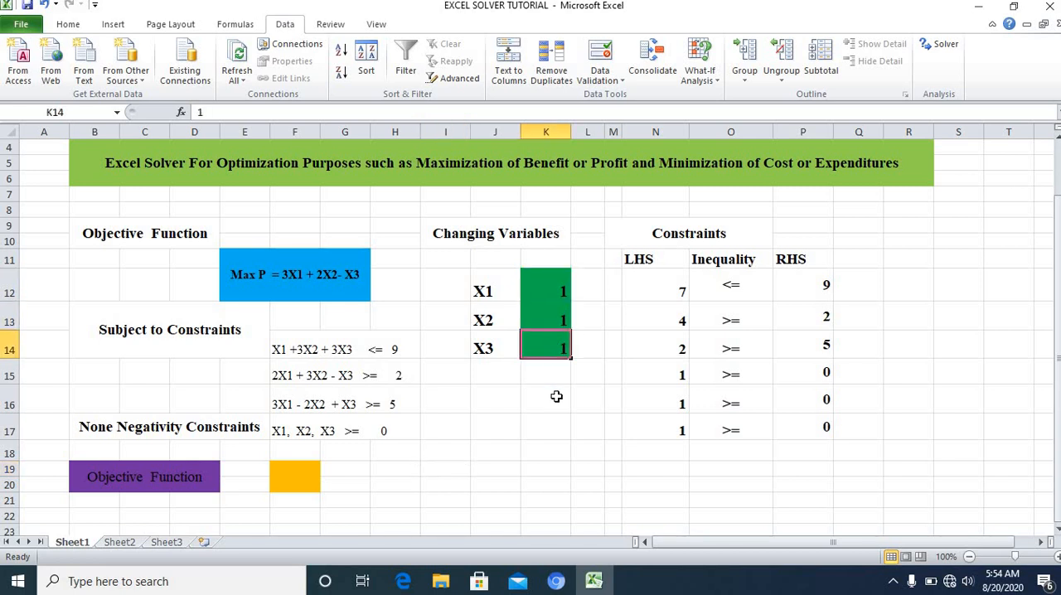
{"action": "left_click", "coordinate": [560, 400]}
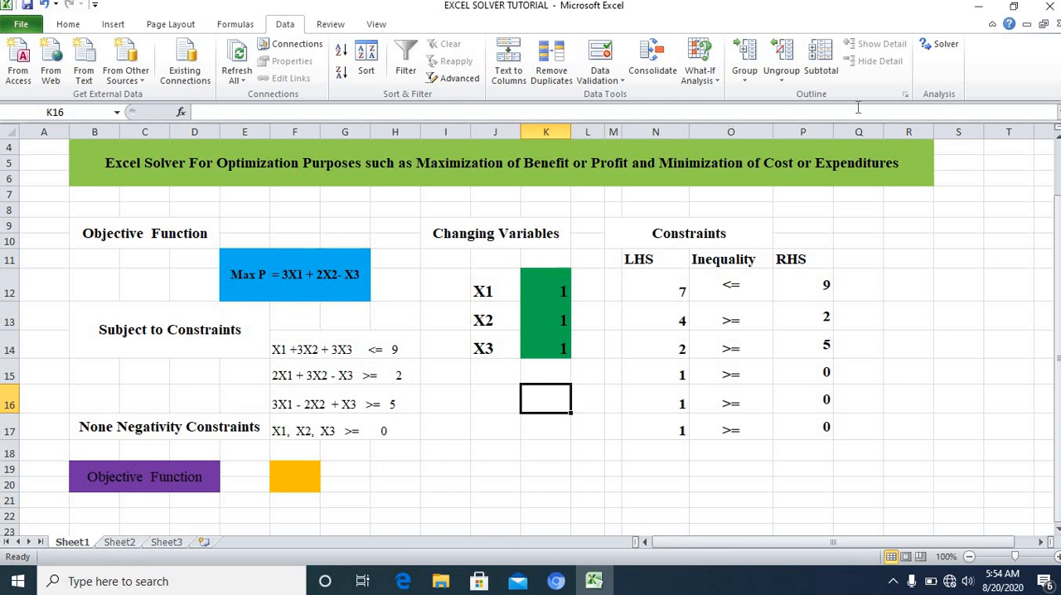
Step: Enter the objective function formula =3*K12+2*K13-K14 in cell F19
{"action": "left_click", "coordinate": [295, 474]}
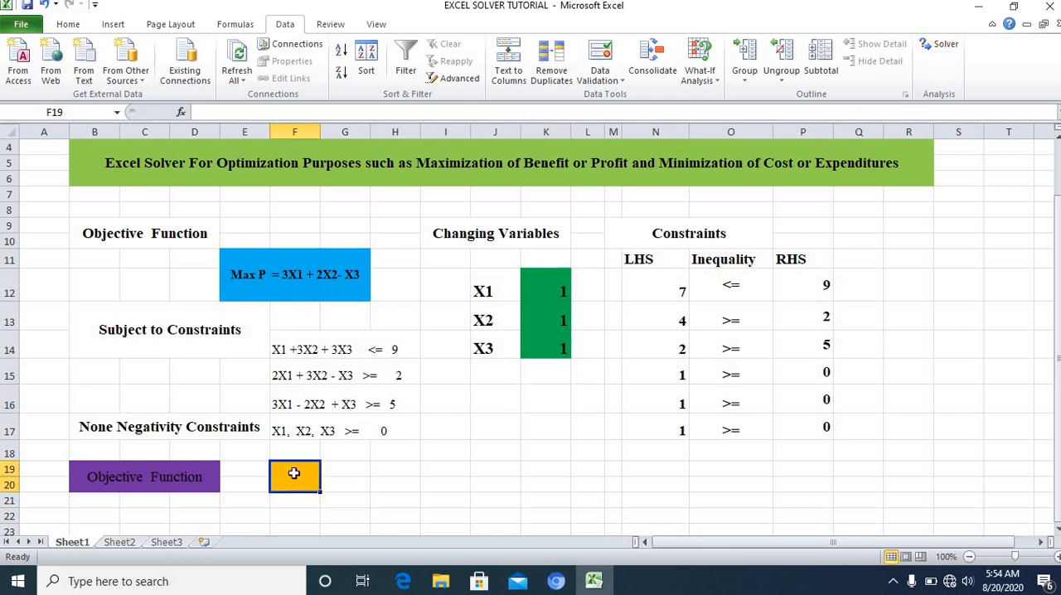
{"action": "type", "text": "="}
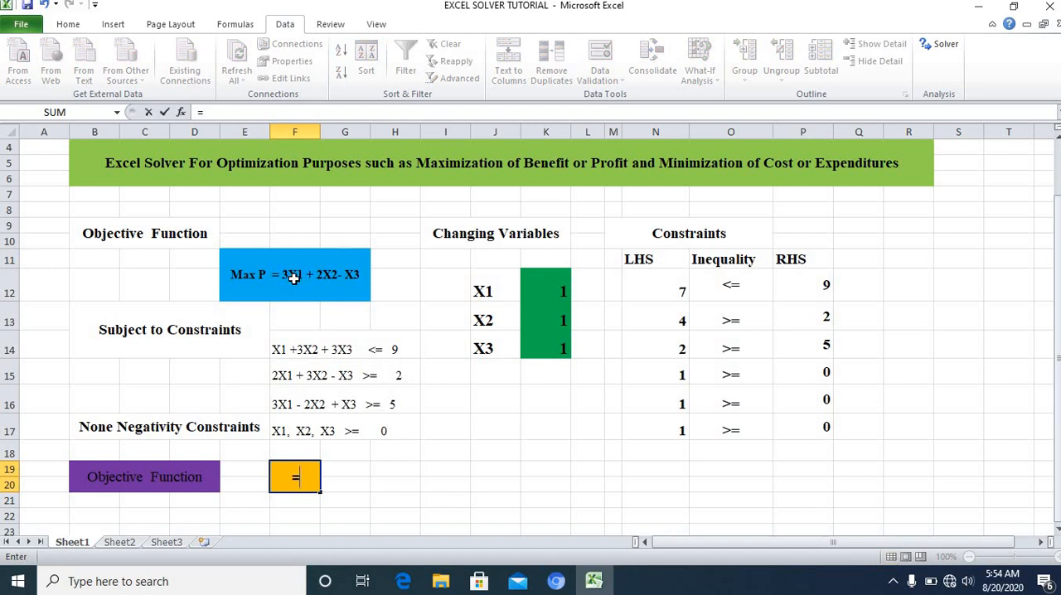
{"action": "type", "text": "3*"}
{"action": "left_click", "coordinate": [551, 293]}
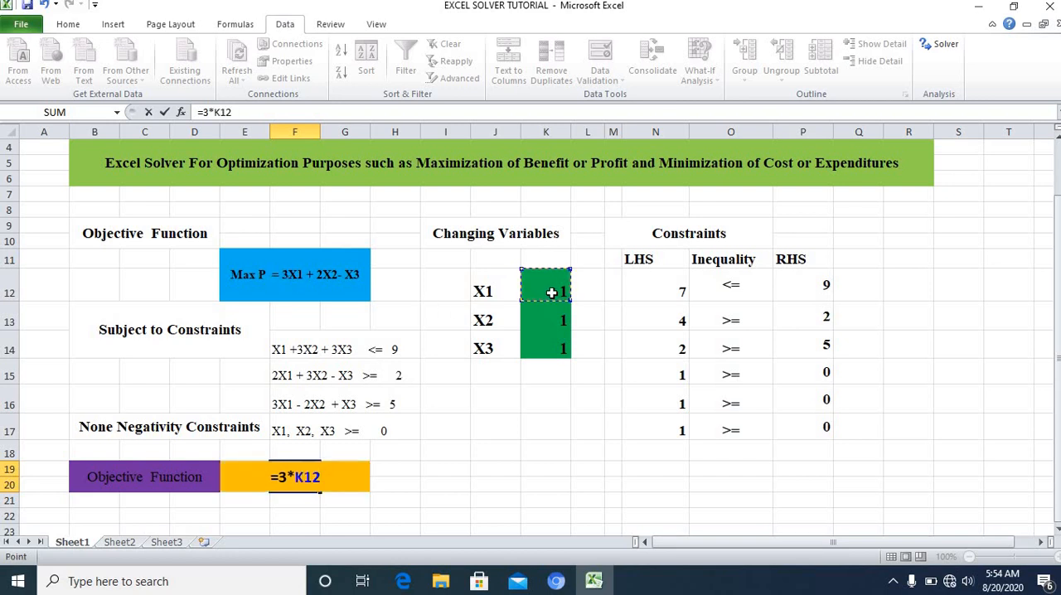
{"action": "type", "text": "+2*"}
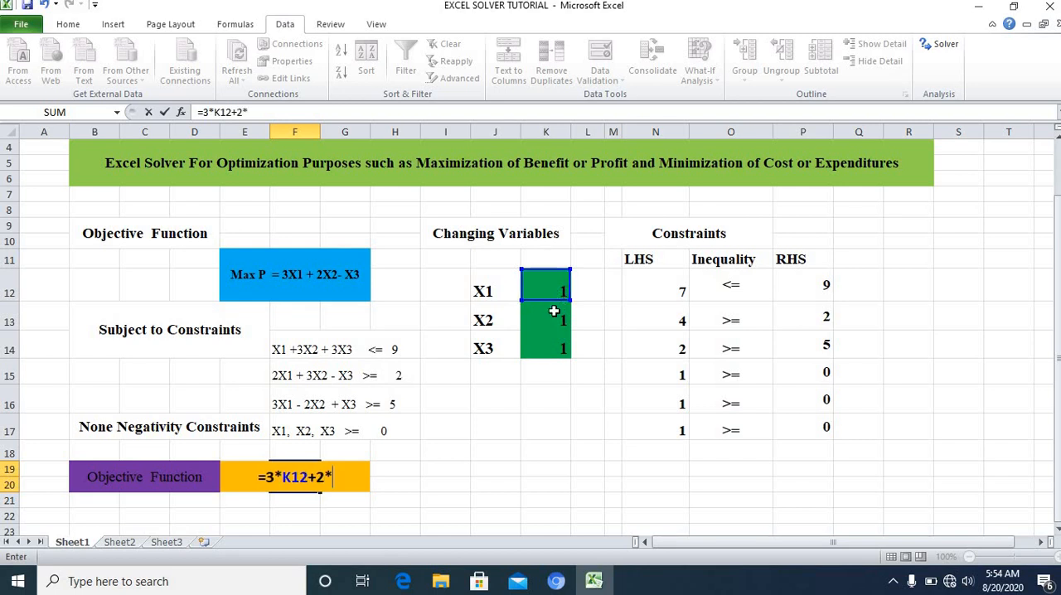
{"action": "left_click", "coordinate": [542, 317]}
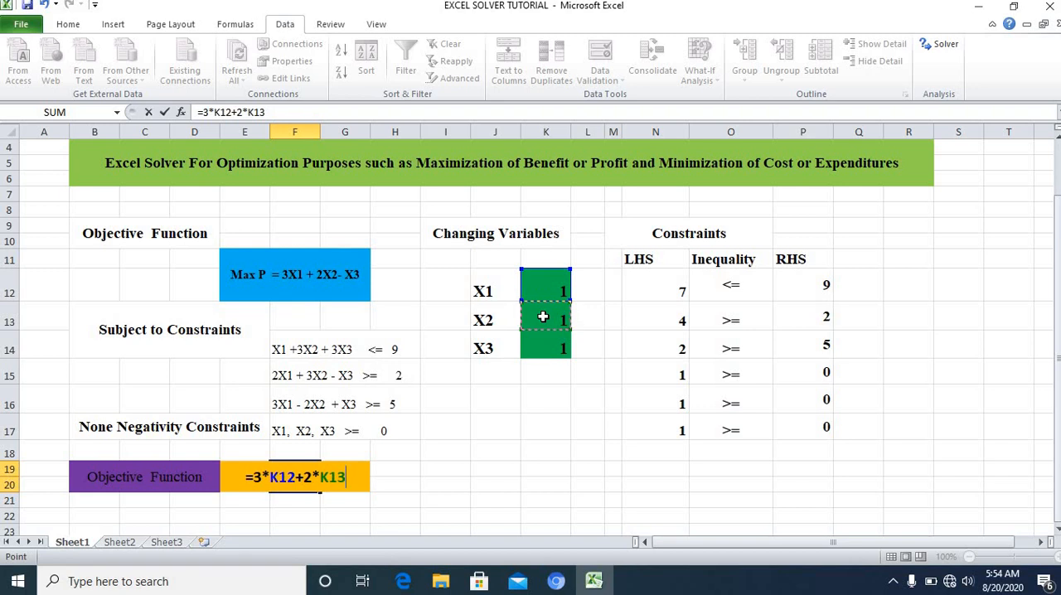
{"action": "type", "text": "-"}
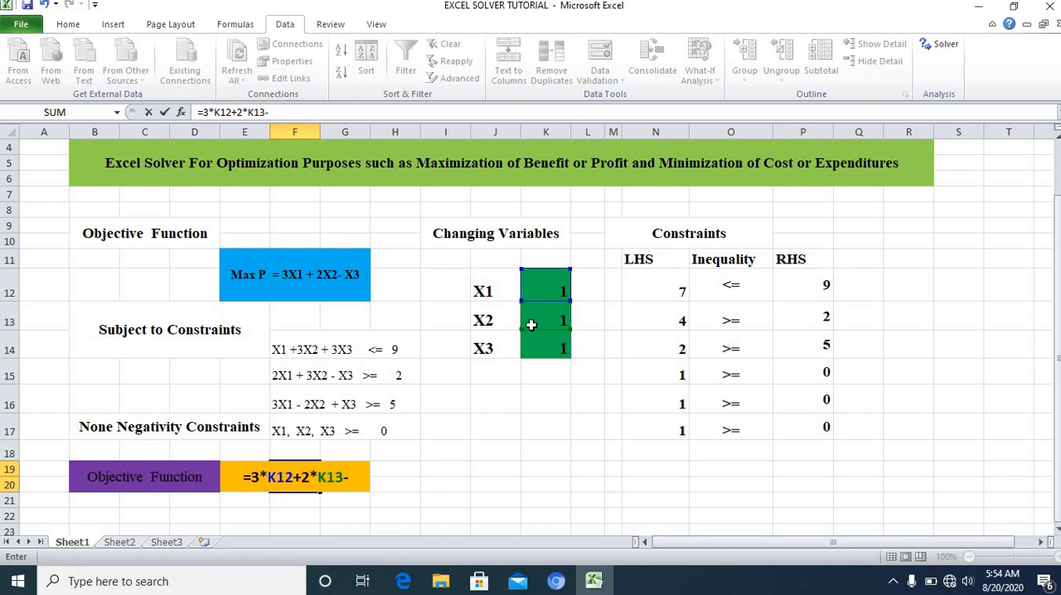
{"action": "left_click", "coordinate": [548, 348]}
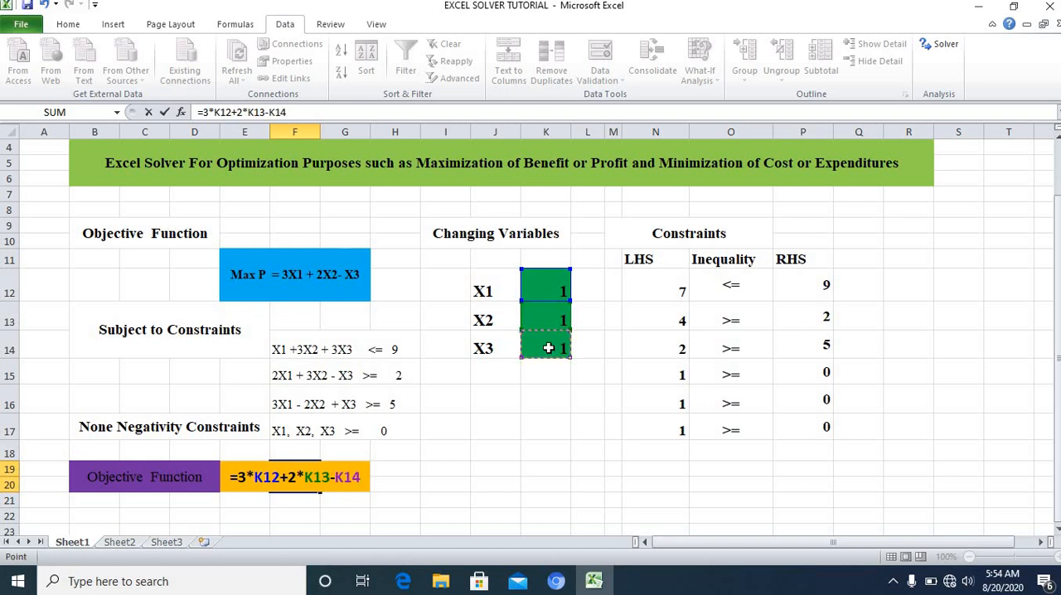
{"action": "key", "text": "Return"}
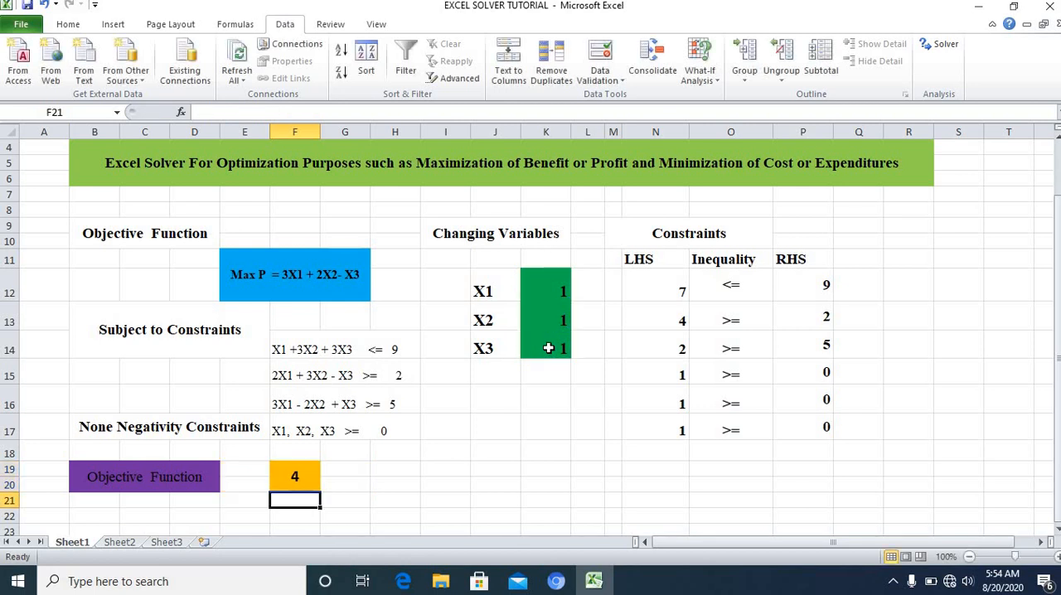
Step: Inspect the objective formula in F19 and the first constraint's left-hand-side formula in N12
{"action": "left_click", "coordinate": [491, 451]}
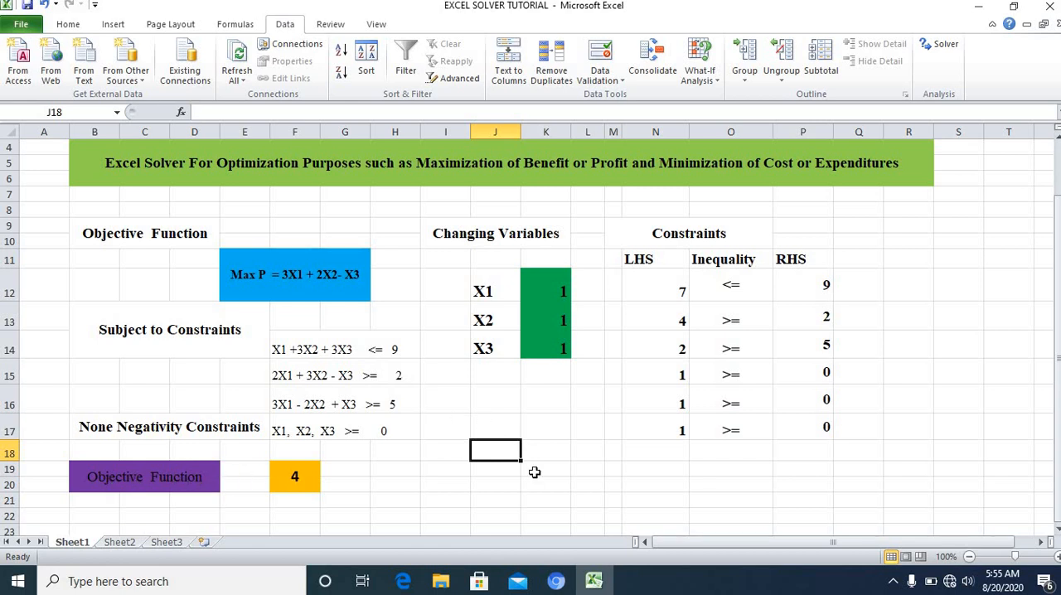
{"action": "left_click", "coordinate": [603, 487]}
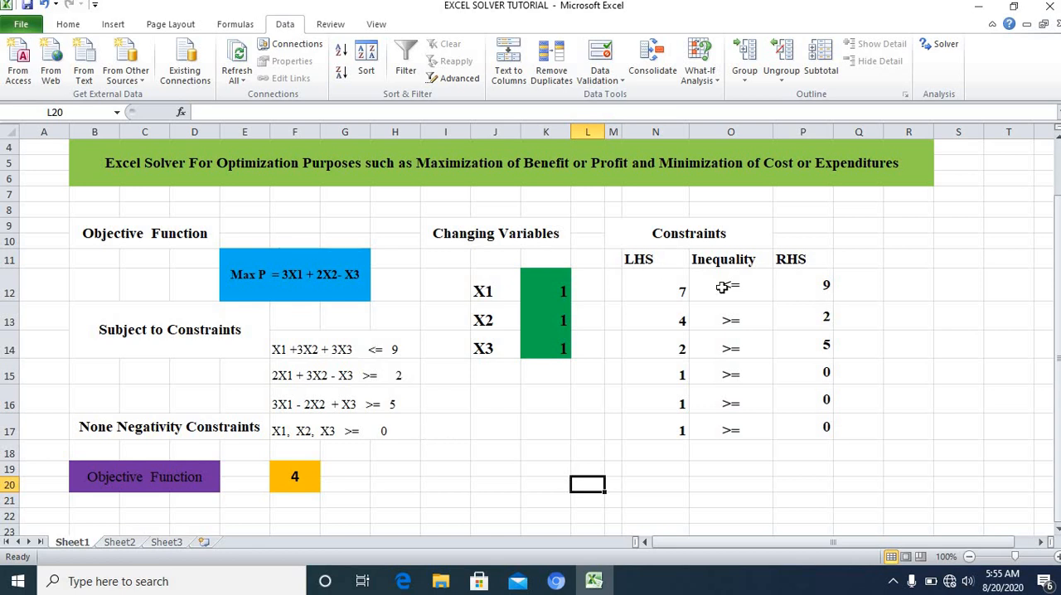
{"action": "left_click", "coordinate": [292, 478]}
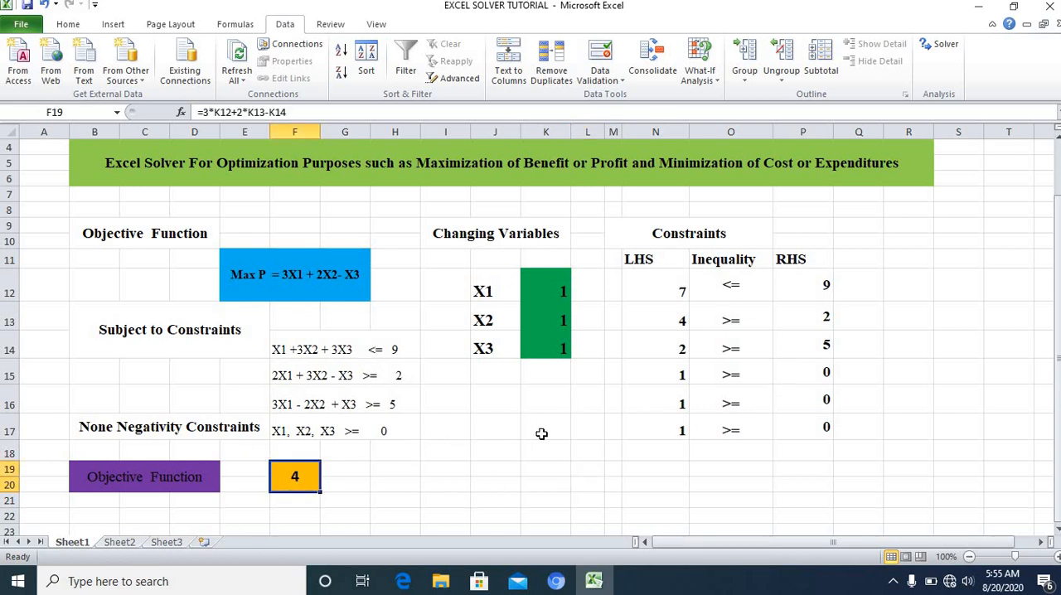
{"action": "left_click", "coordinate": [495, 433]}
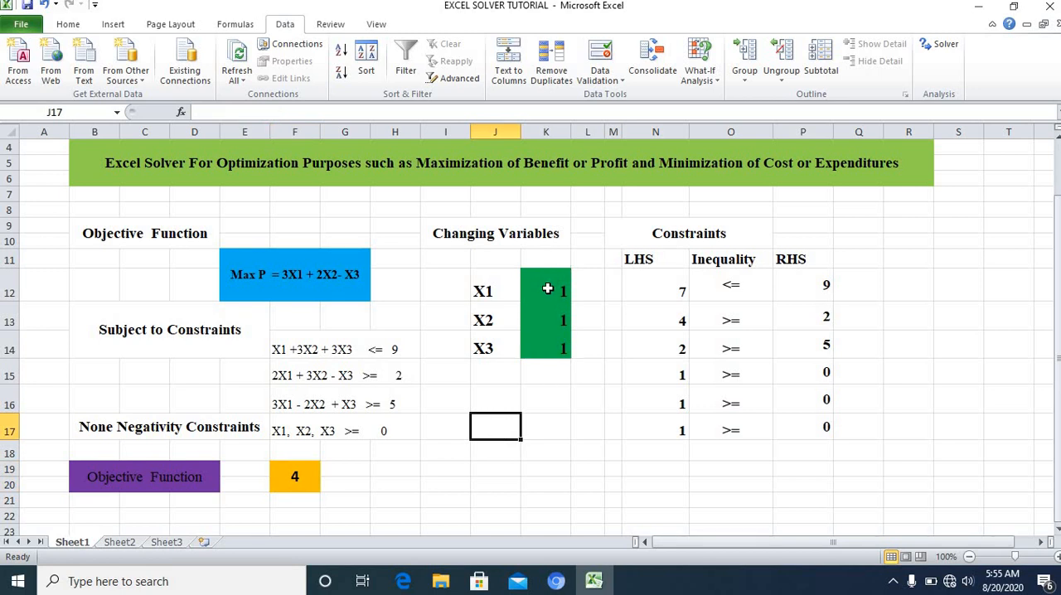
{"action": "left_click", "coordinate": [649, 290]}
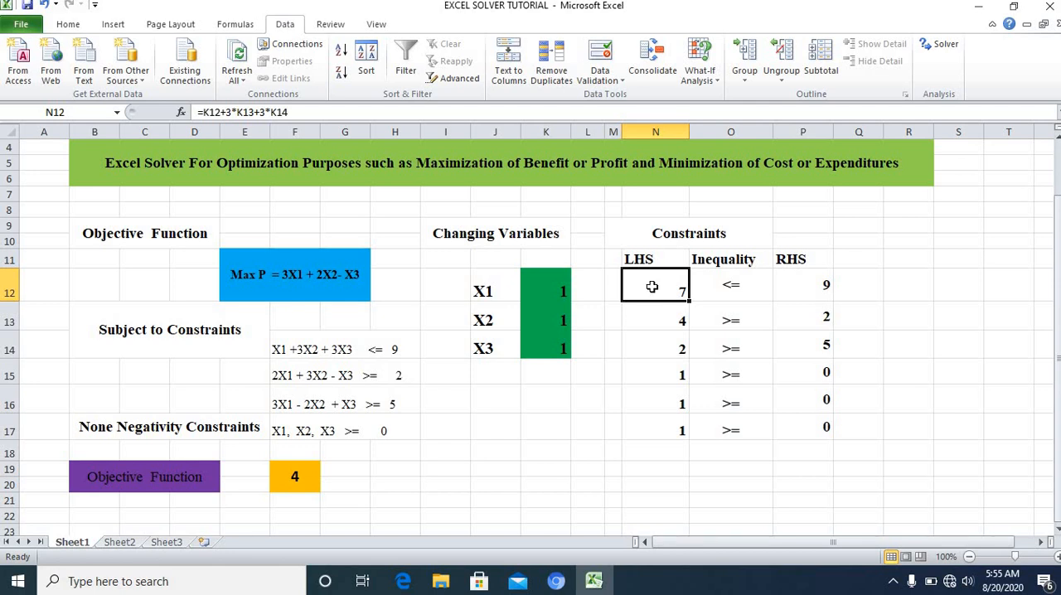
Step: Enter the first constraint's left-hand-side formula =K12+3*K13+3*K14 in cell N12
{"action": "type", "text": "="}
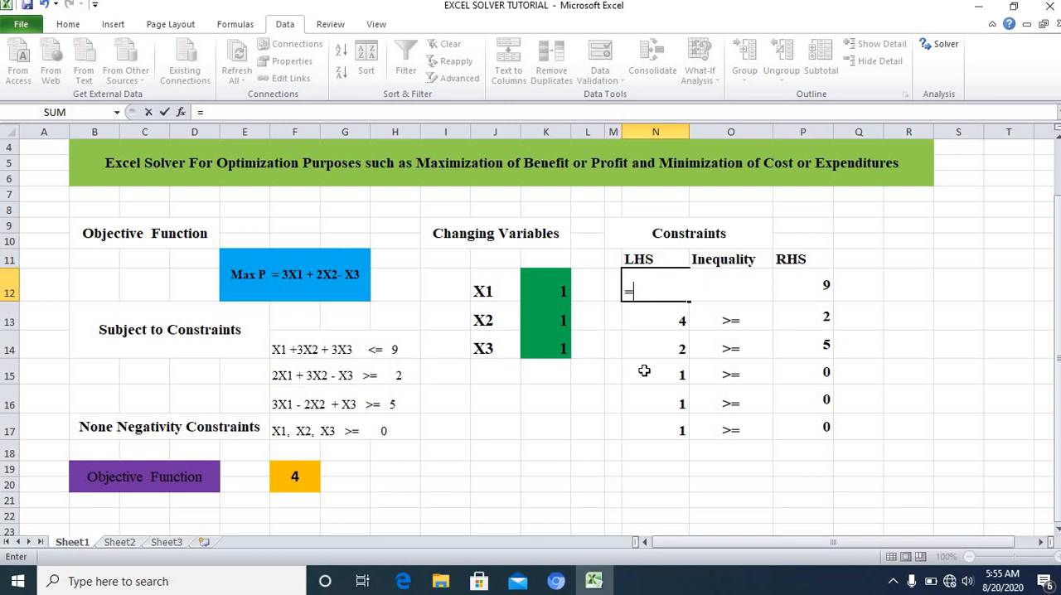
{"action": "left_click", "coordinate": [549, 287]}
{"action": "type", "text": "+"}
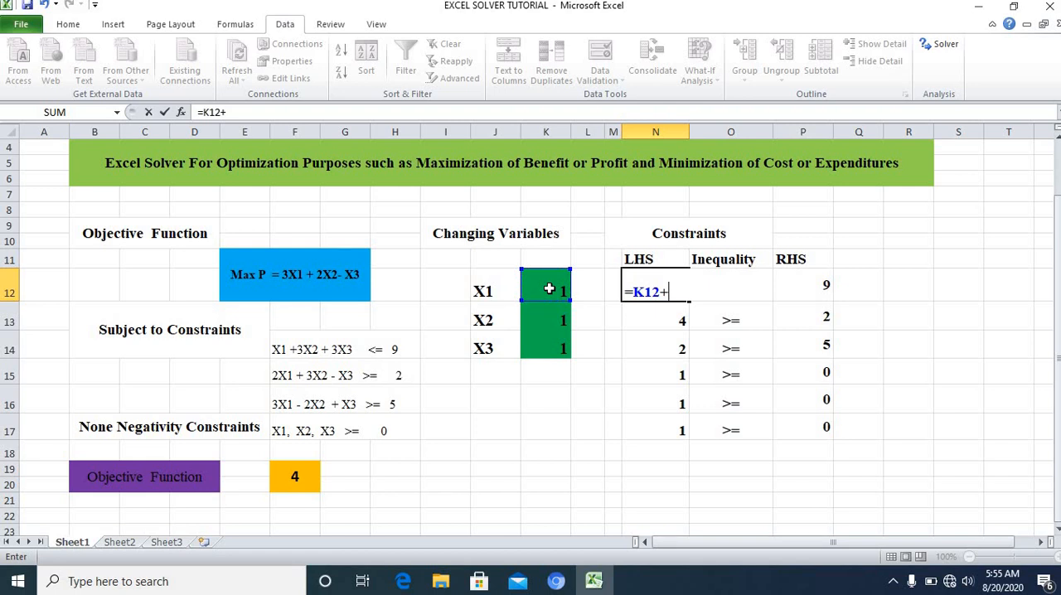
{"action": "type", "text": "3*"}
{"action": "left_click", "coordinate": [551, 320]}
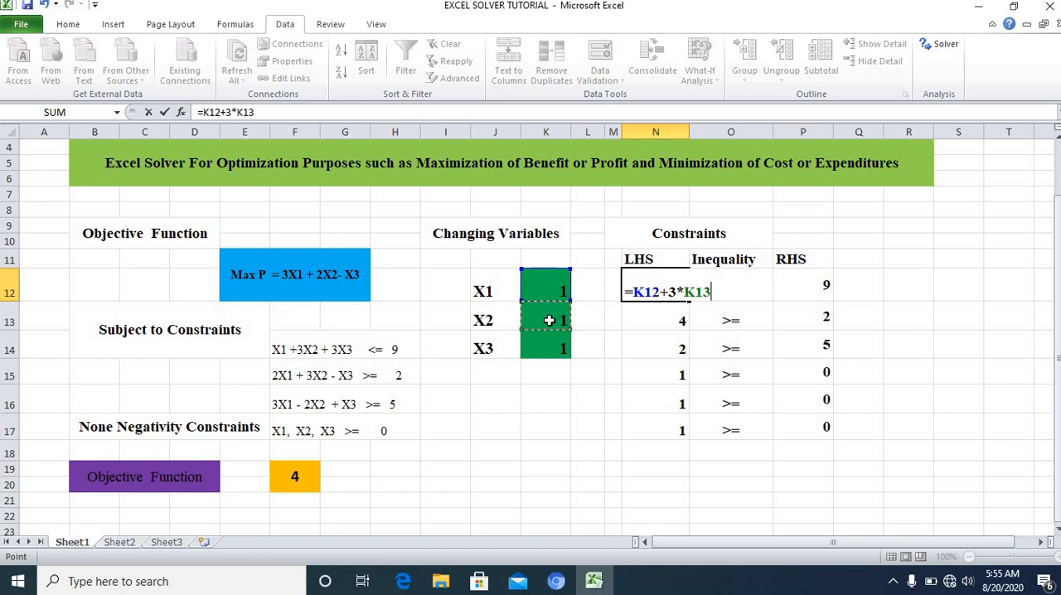
{"action": "type", "text": "+3*"}
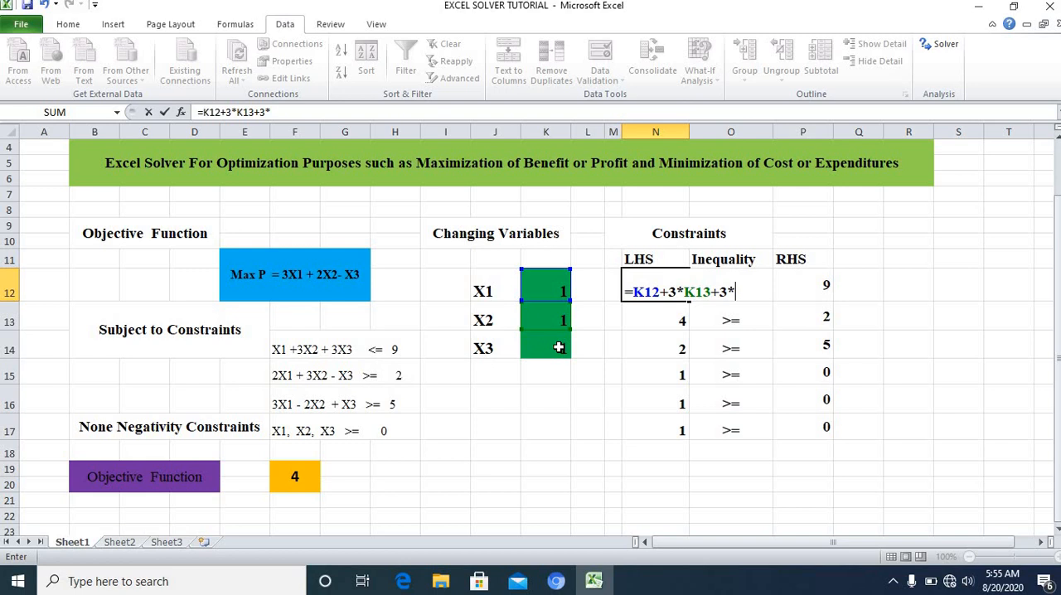
{"action": "left_click", "coordinate": [554, 347]}
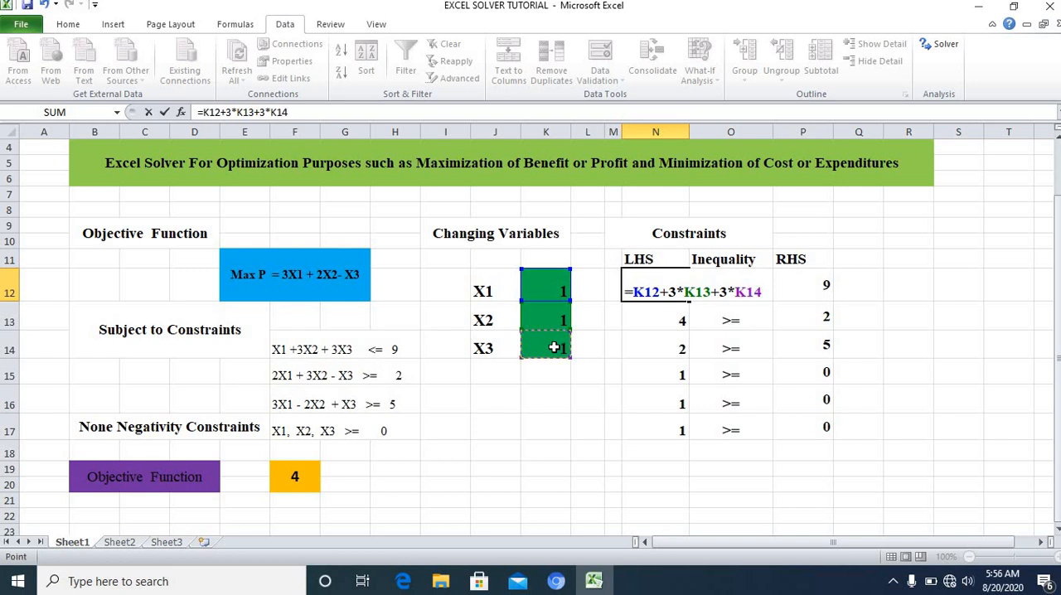
{"action": "key", "text": "Return"}
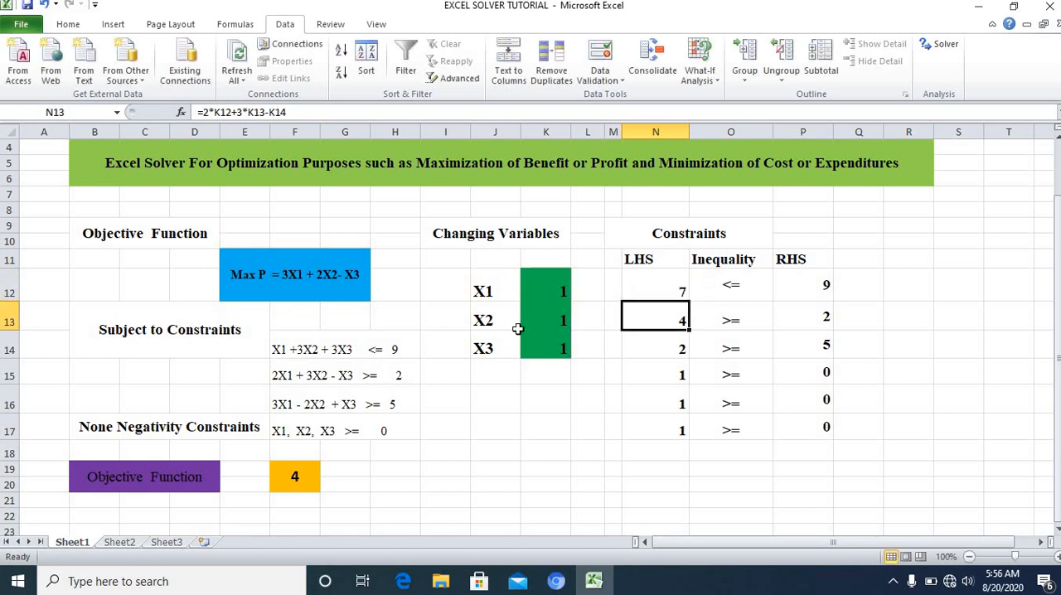
Step: Enter the second constraint's left-hand-side formula =2*K12+3*K13-K14 in cell N13
{"action": "type", "text": "="}
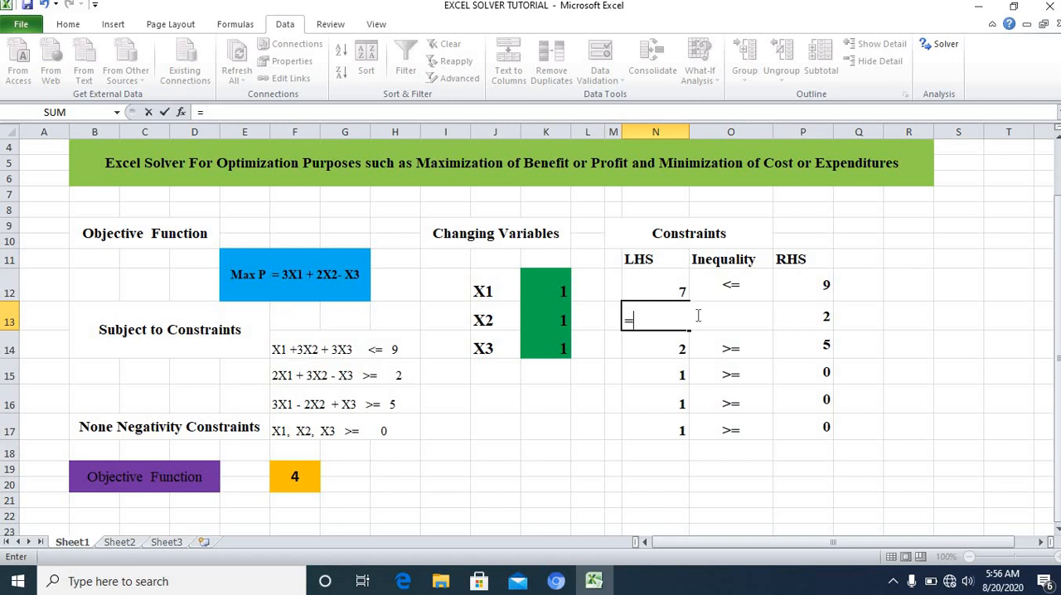
{"action": "type", "text": "2*"}
{"action": "left_click", "coordinate": [560, 286]}
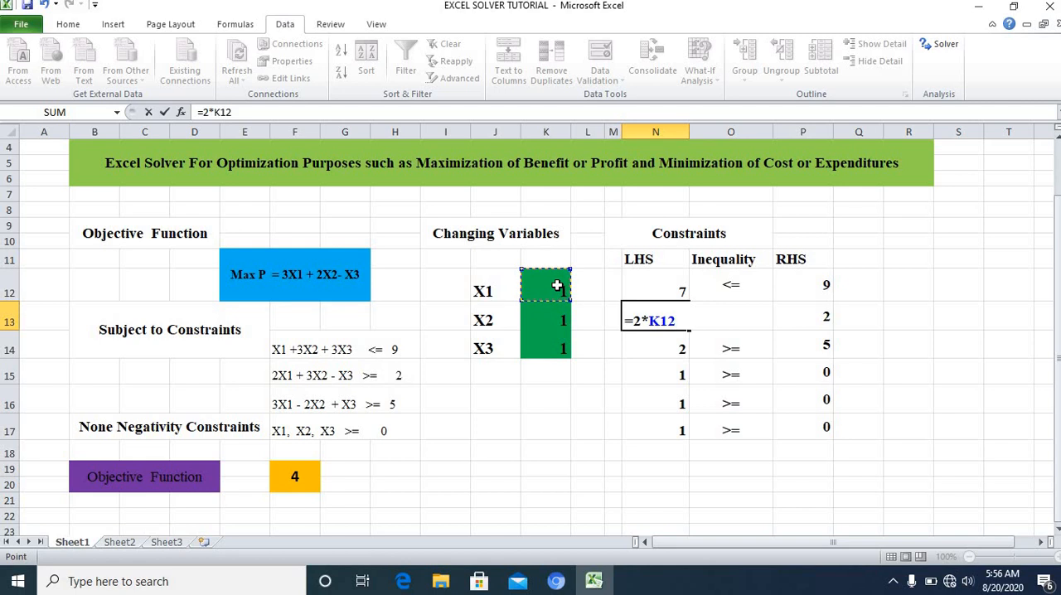
{"action": "type", "text": "+3*"}
{"action": "left_click", "coordinate": [558, 318]}
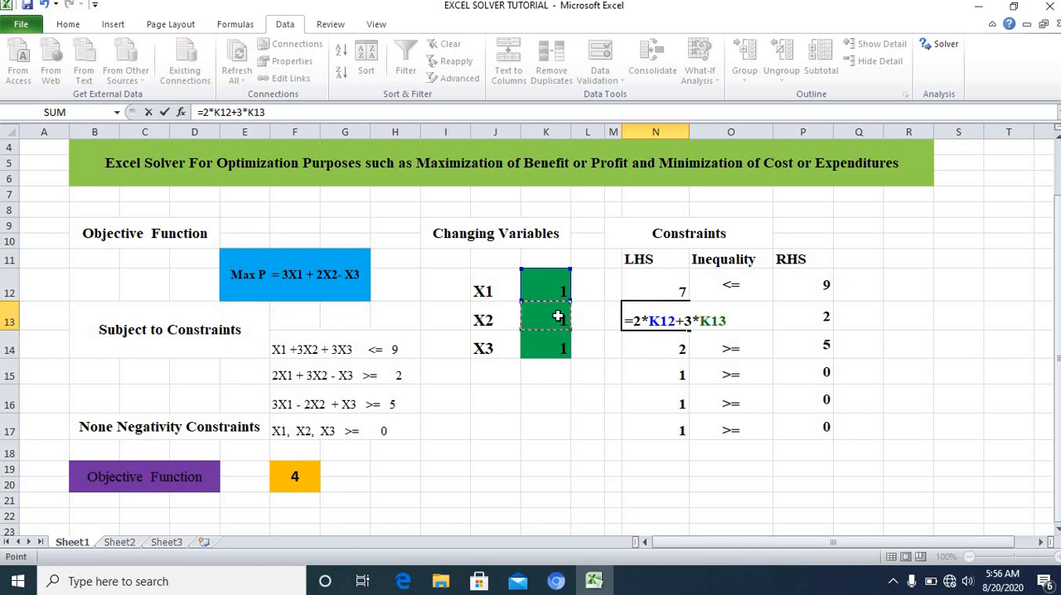
{"action": "type", "text": "-"}
{"action": "left_click", "coordinate": [543, 344]}
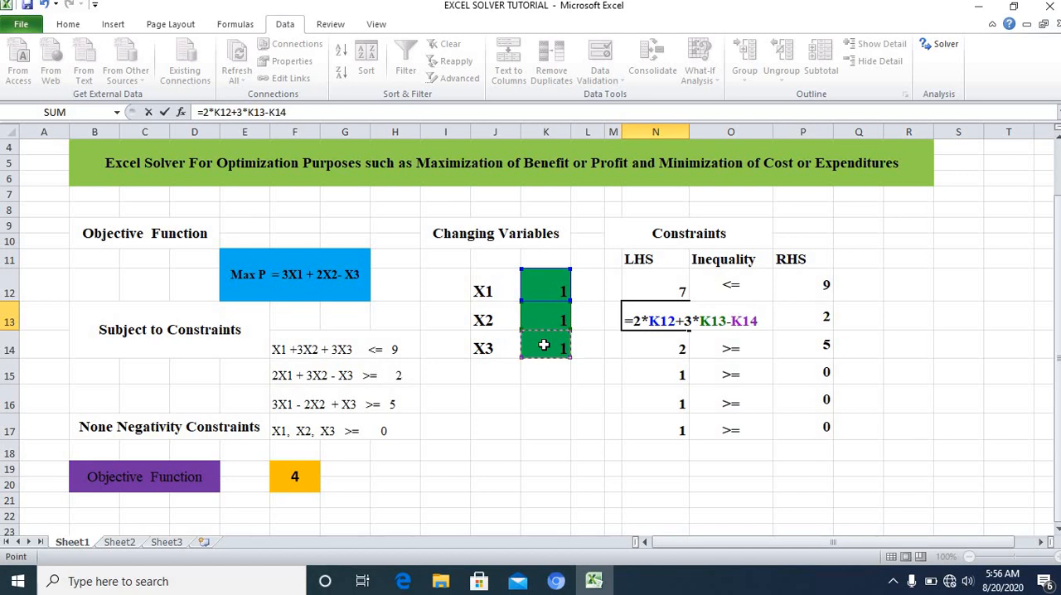
{"action": "key", "text": "Return"}
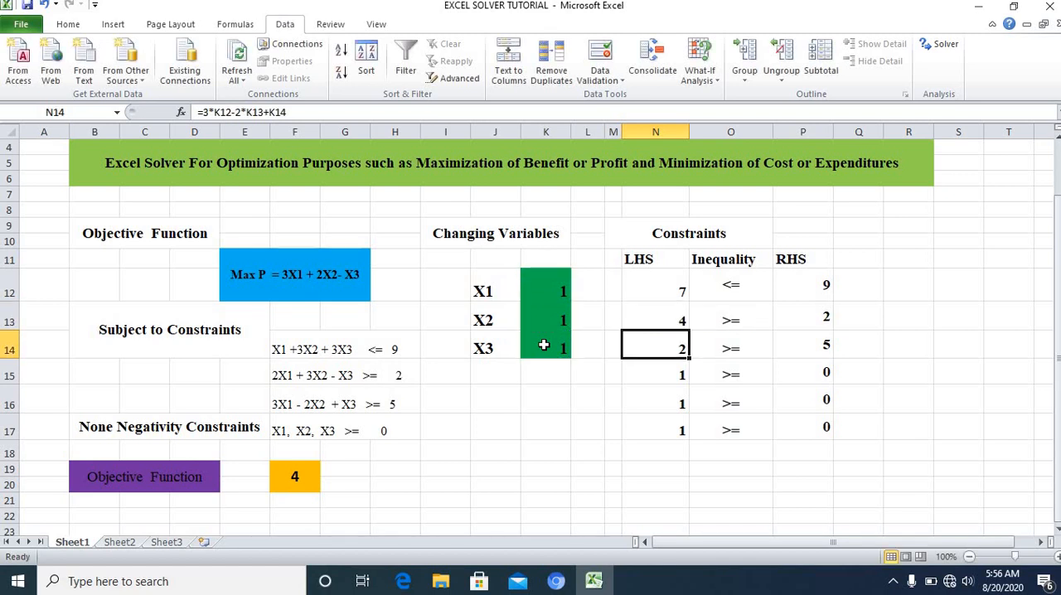
Step: Enter the third constraint's left-hand-side formula =3*K12-2*K13+K14 in cell N14
{"action": "type", "text": "="}
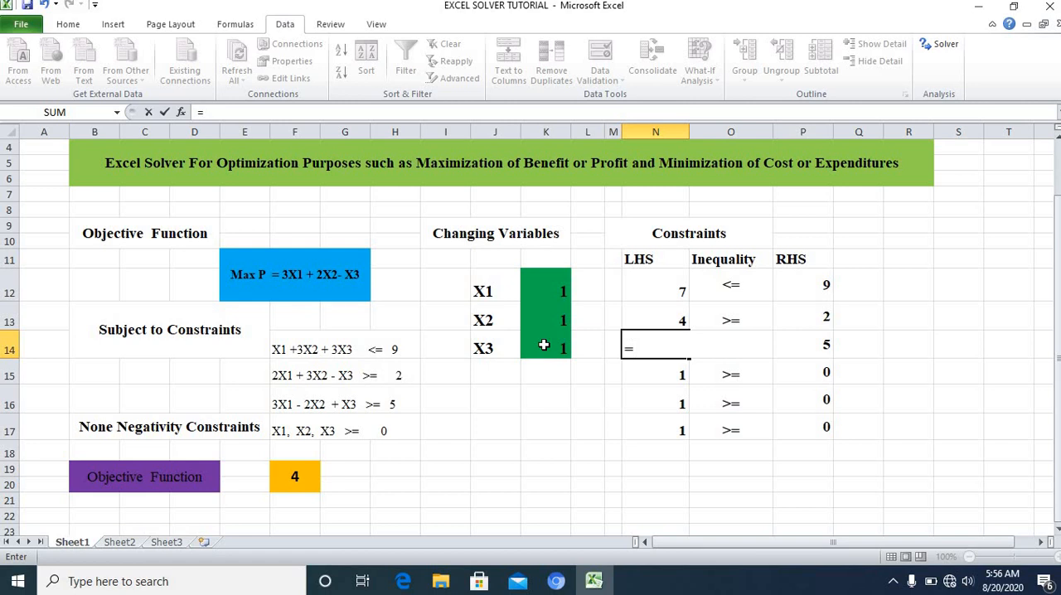
{"action": "type", "text": "3*"}
{"action": "left_click", "coordinate": [545, 287]}
{"action": "type", "text": "+"}
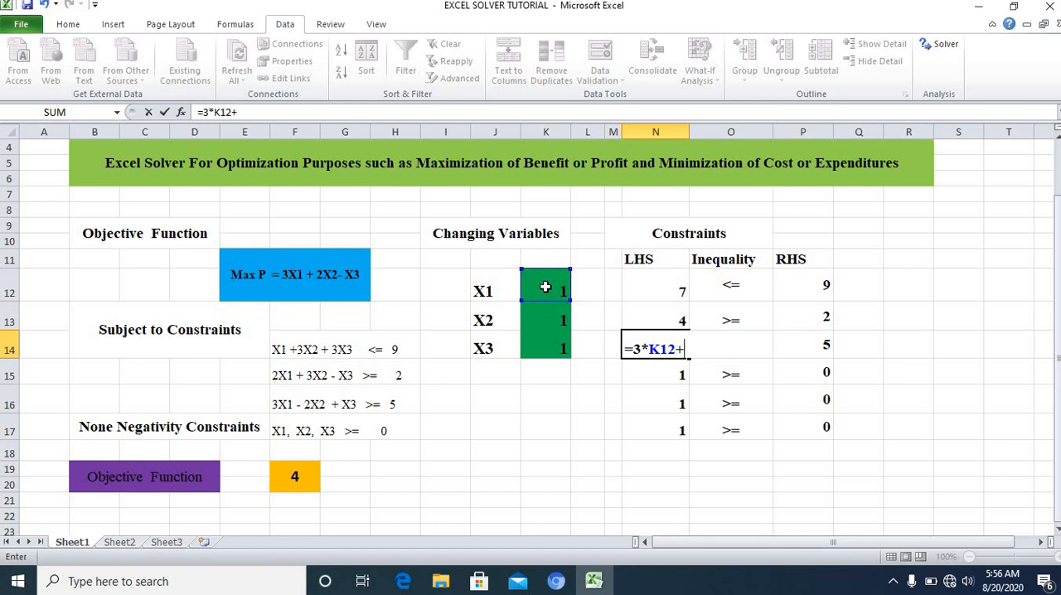
{"action": "key", "text": "BackSpace"}
{"action": "type", "text": "-2*"}
{"action": "left_click", "coordinate": [542, 313]}
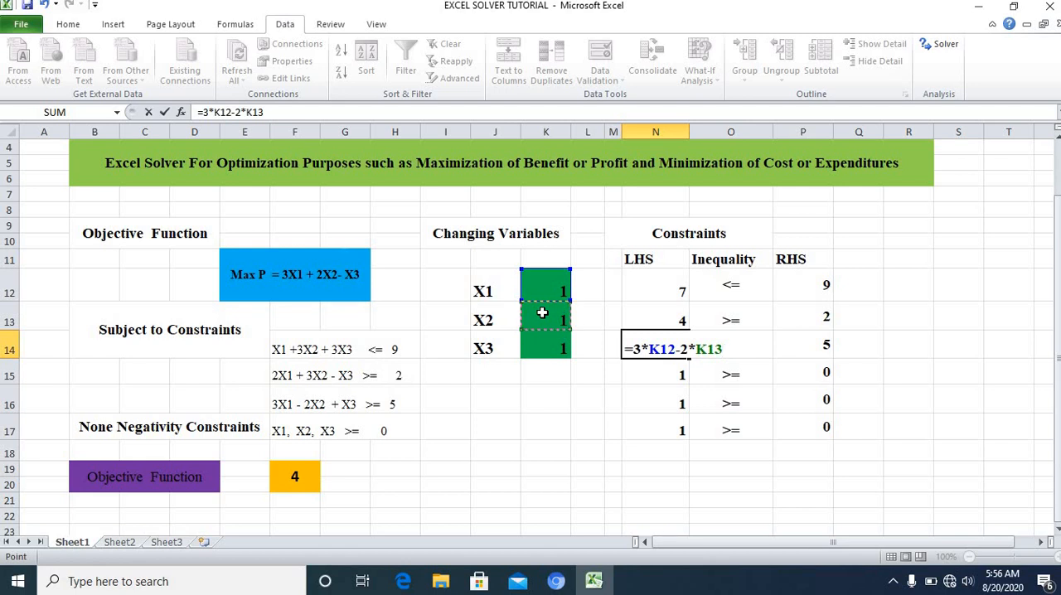
{"action": "type", "text": "+"}
{"action": "left_click", "coordinate": [530, 347]}
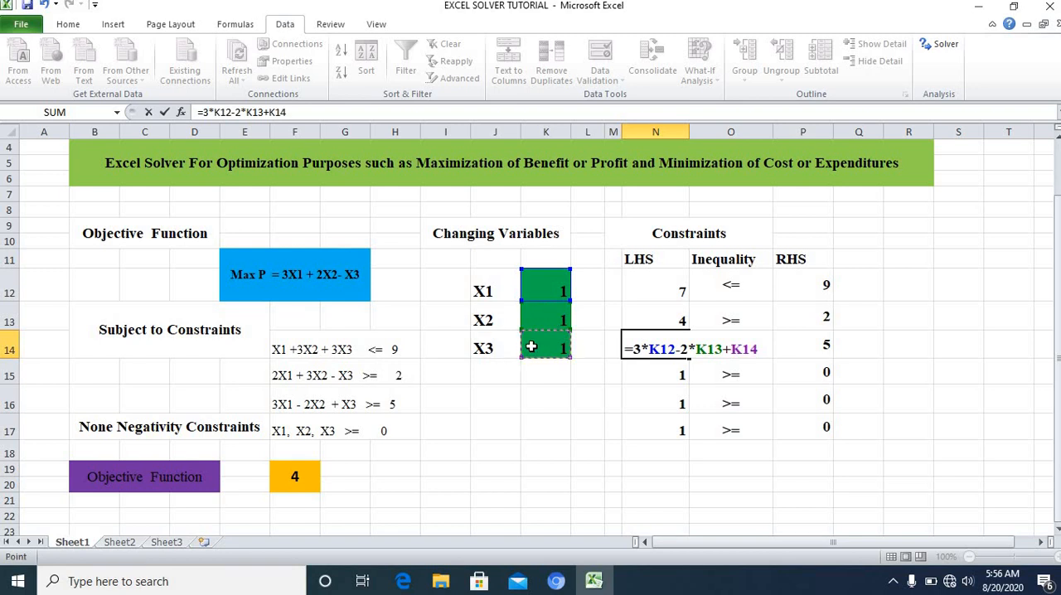
{"action": "key", "text": "Return"}
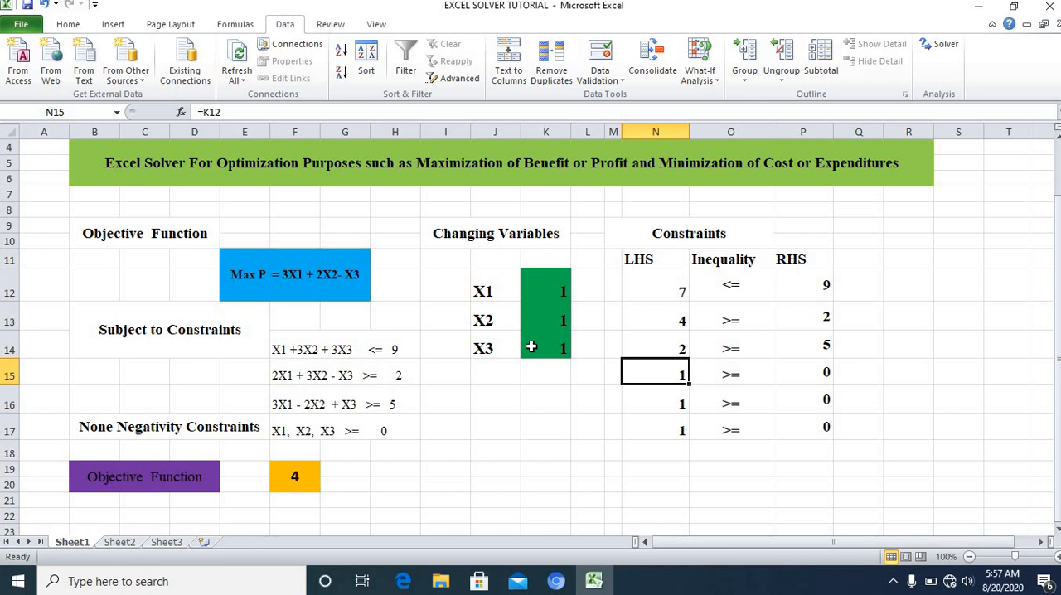
Step: Enter the non-negativity left-hand sides as =K12 in N15, =K13 in N16 and =K14 in N17
{"action": "type", "text": "="}
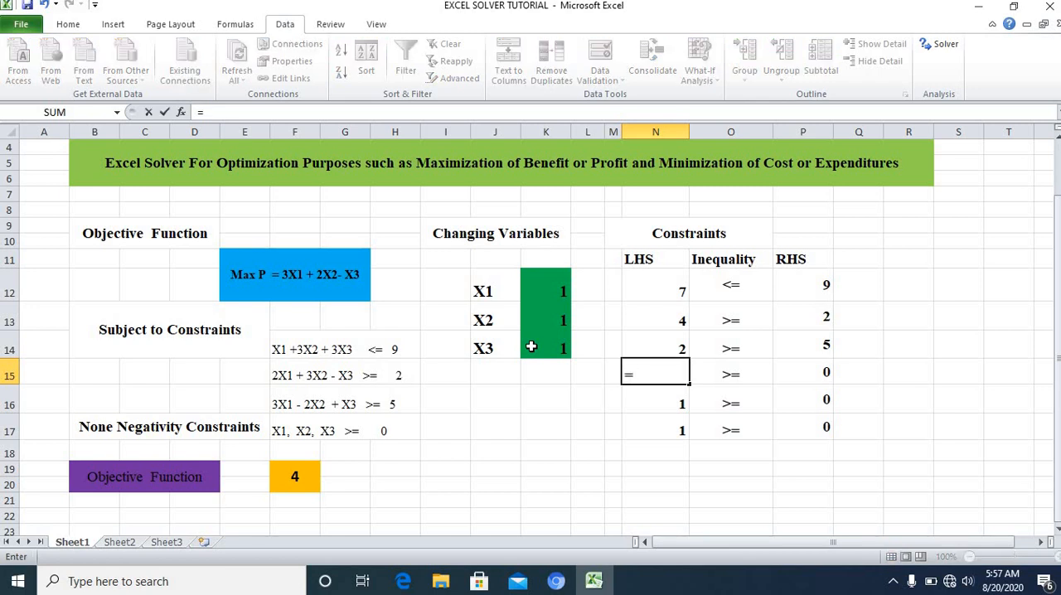
{"action": "left_click", "coordinate": [547, 290]}
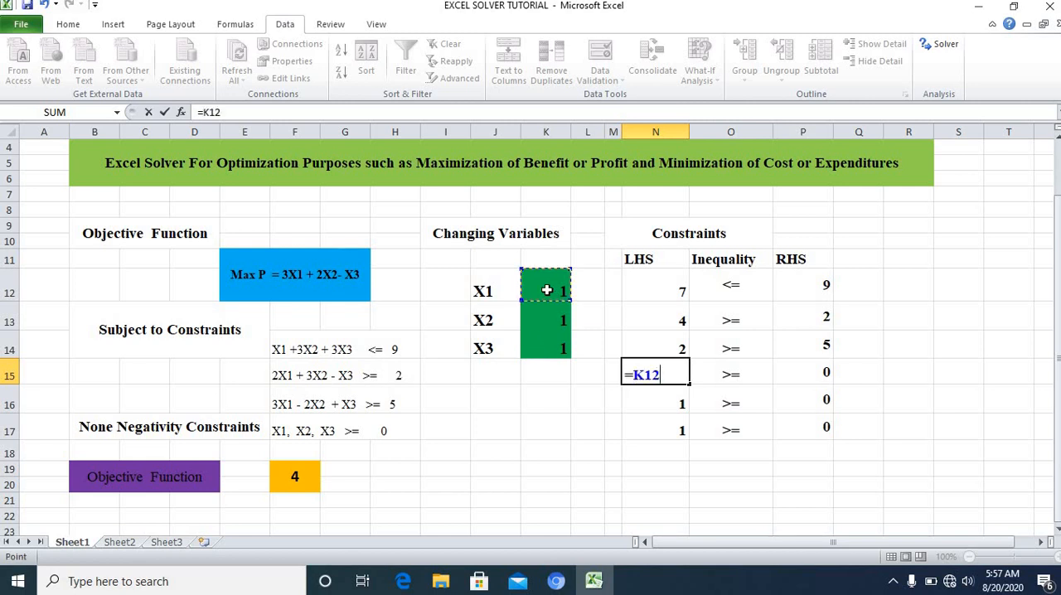
{"action": "key", "text": "Return"}
{"action": "type", "text": "="}
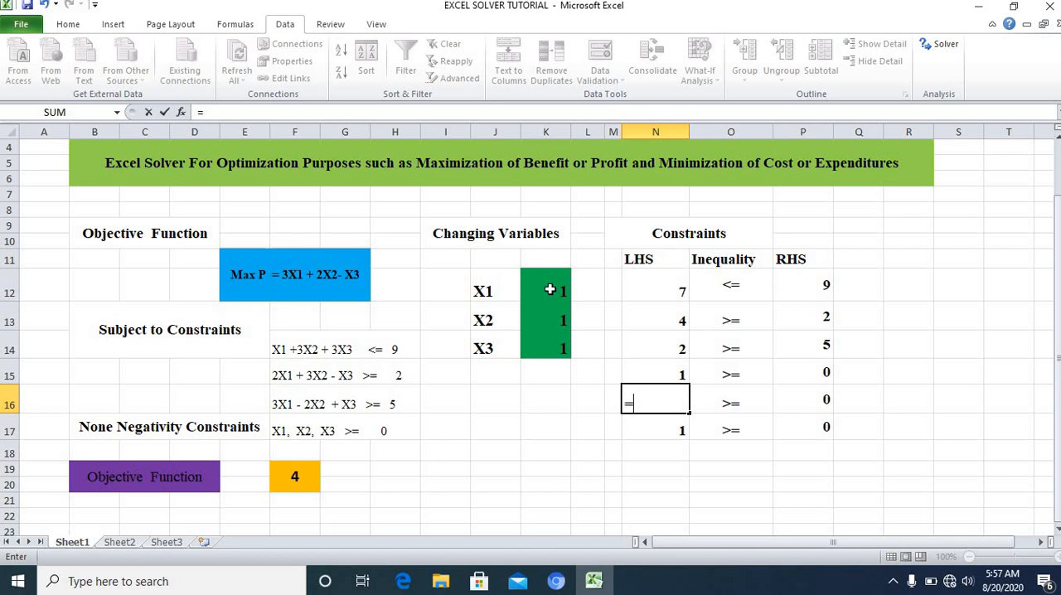
{"action": "left_click", "coordinate": [542, 319]}
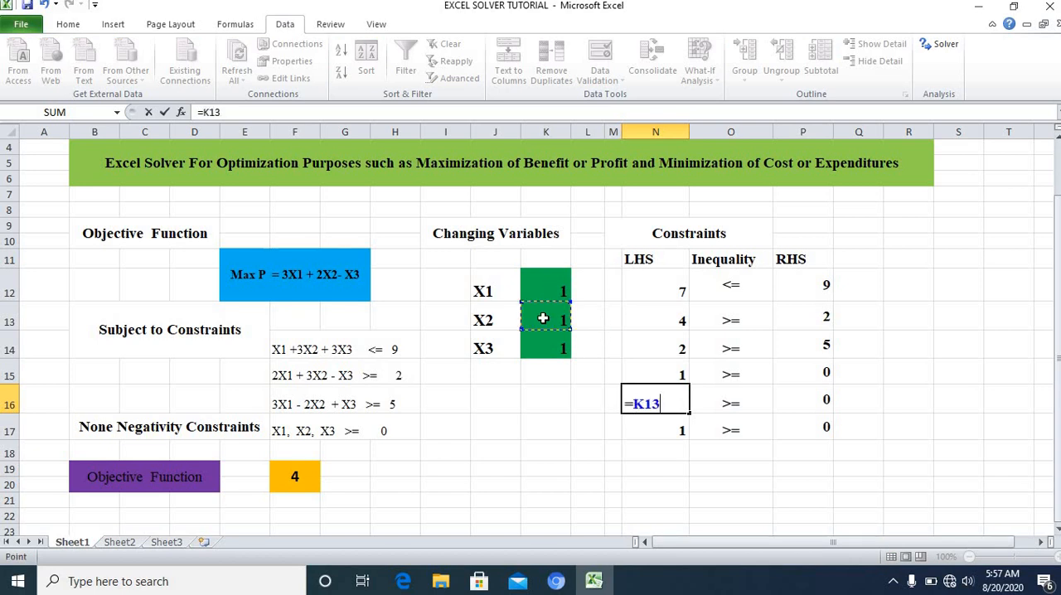
{"action": "key", "text": "Return"}
{"action": "type", "text": "="}
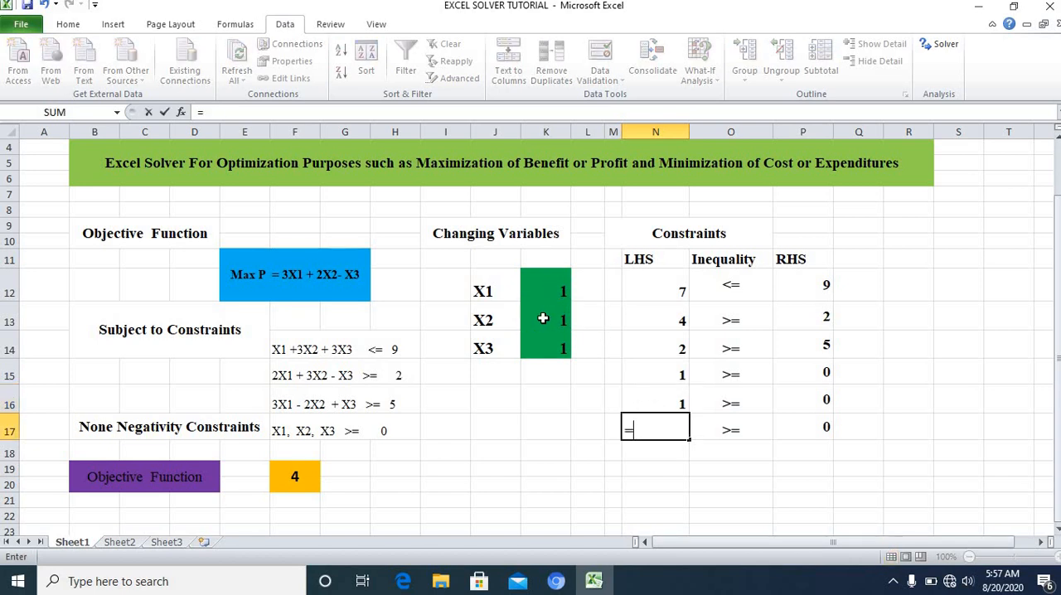
{"action": "left_click", "coordinate": [550, 348]}
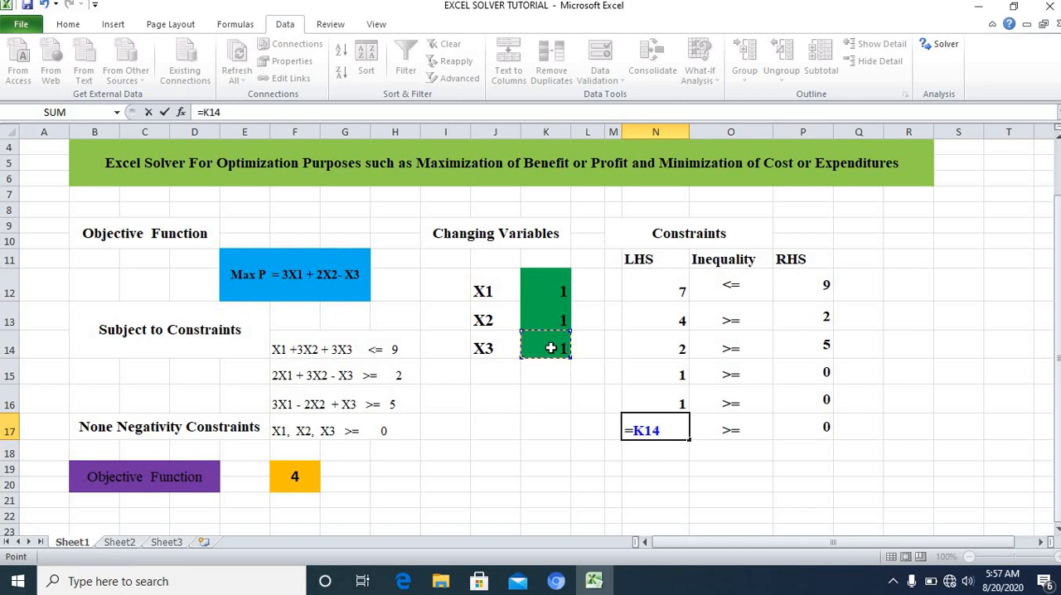
{"action": "key", "text": "Return"}
{"action": "left_click", "coordinate": [860, 470]}
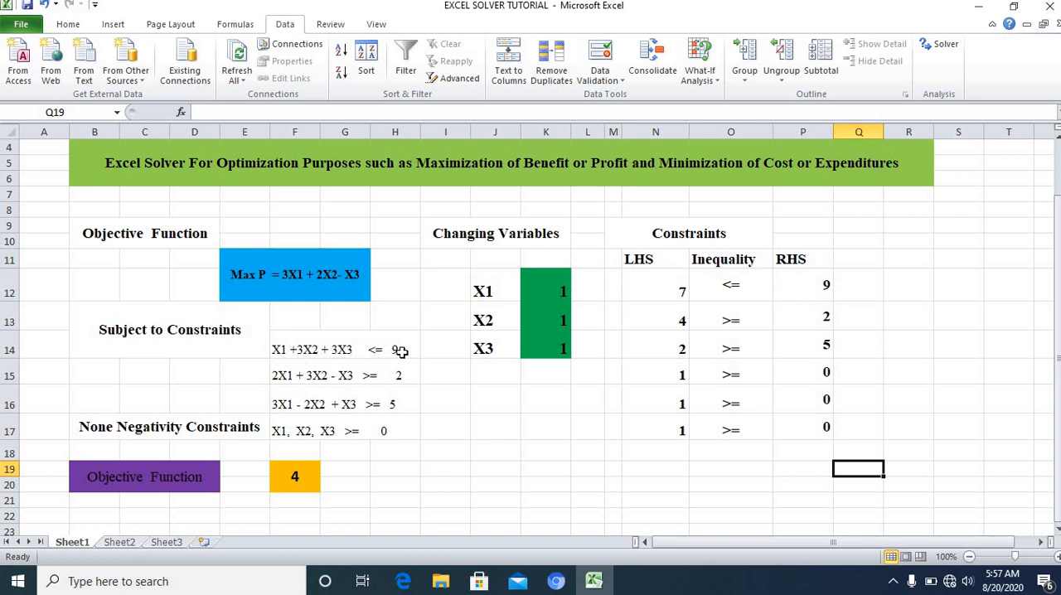
Step: Enter 9 as the first constraint's right-hand side in P12 and check the right-hand-side values in P13 and P14
{"action": "left_click", "coordinate": [812, 287]}
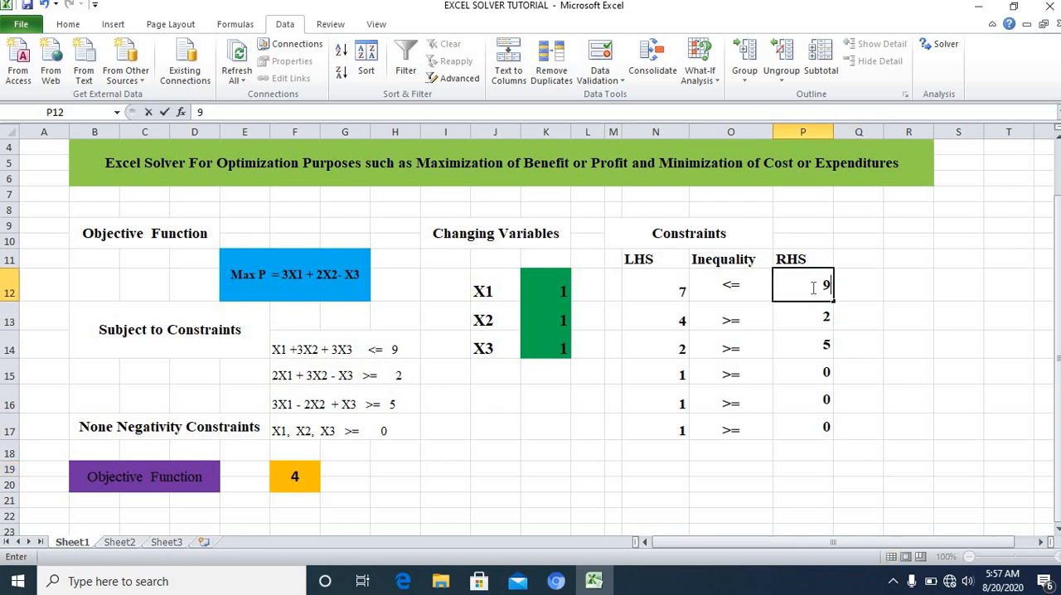
{"action": "left_click", "coordinate": [865, 333]}
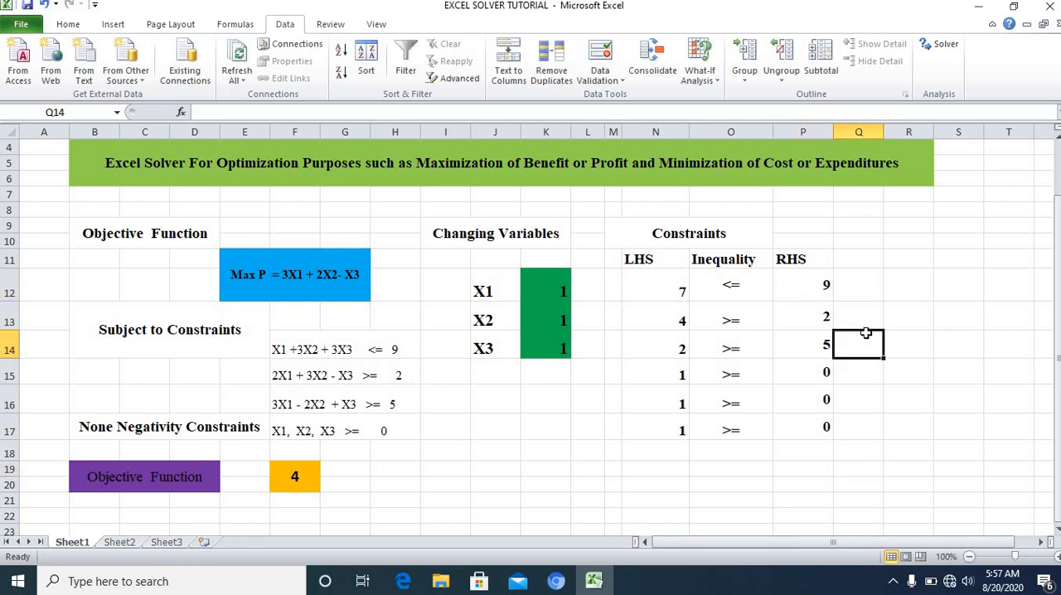
{"action": "left_click", "coordinate": [808, 320]}
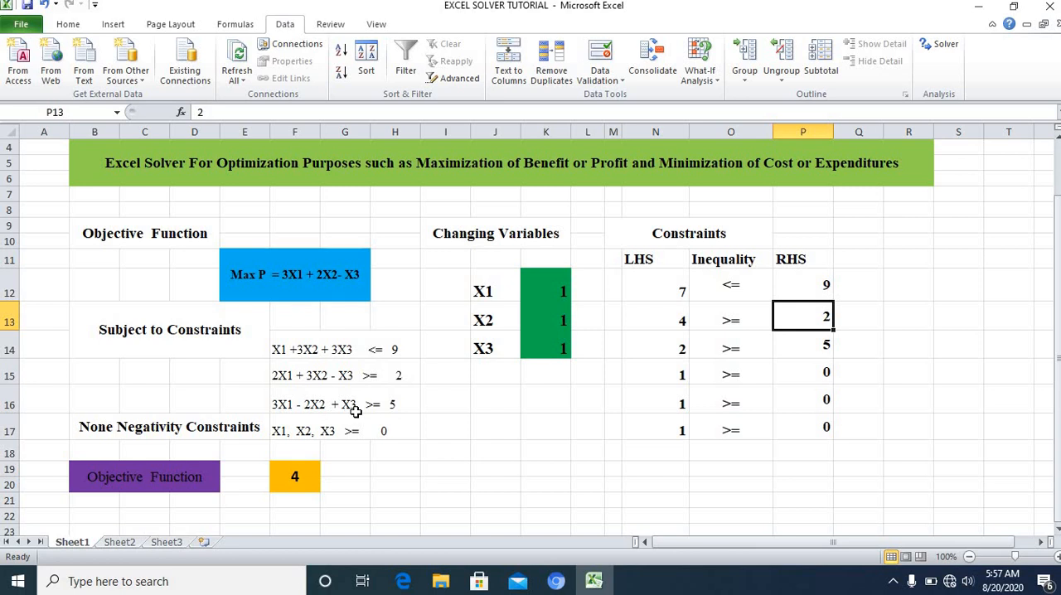
{"action": "left_click", "coordinate": [810, 347]}
{"action": "left_click", "coordinate": [924, 391]}
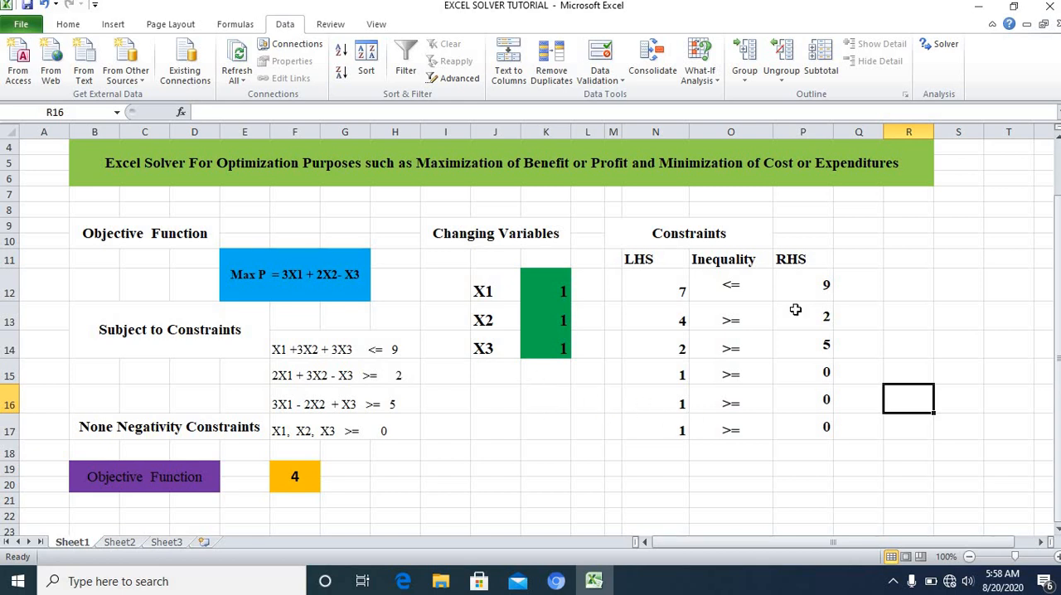
{"action": "left_click", "coordinate": [912, 301]}
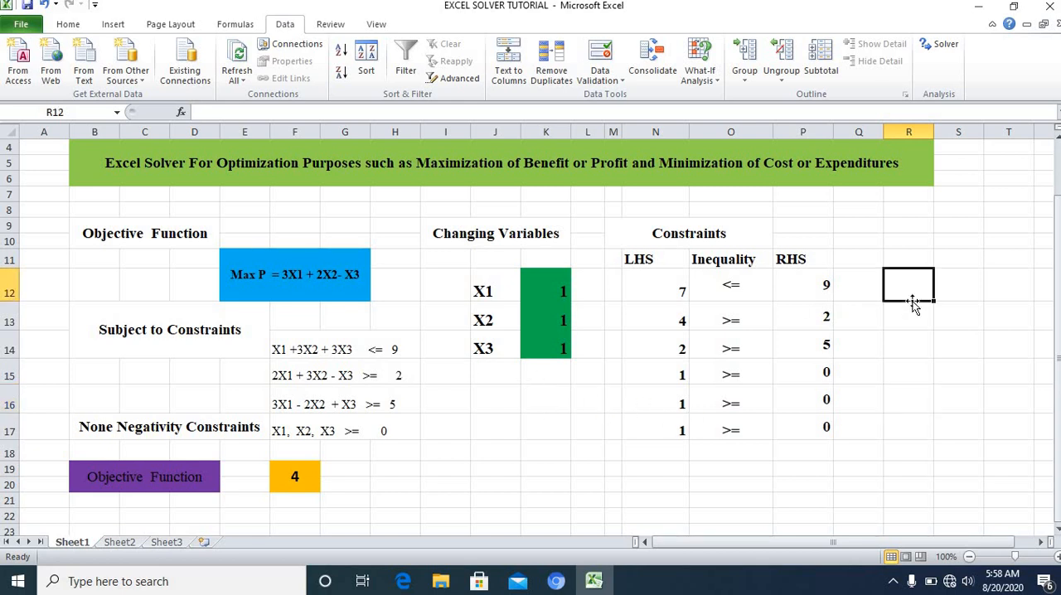
{"action": "left_click", "coordinate": [904, 378]}
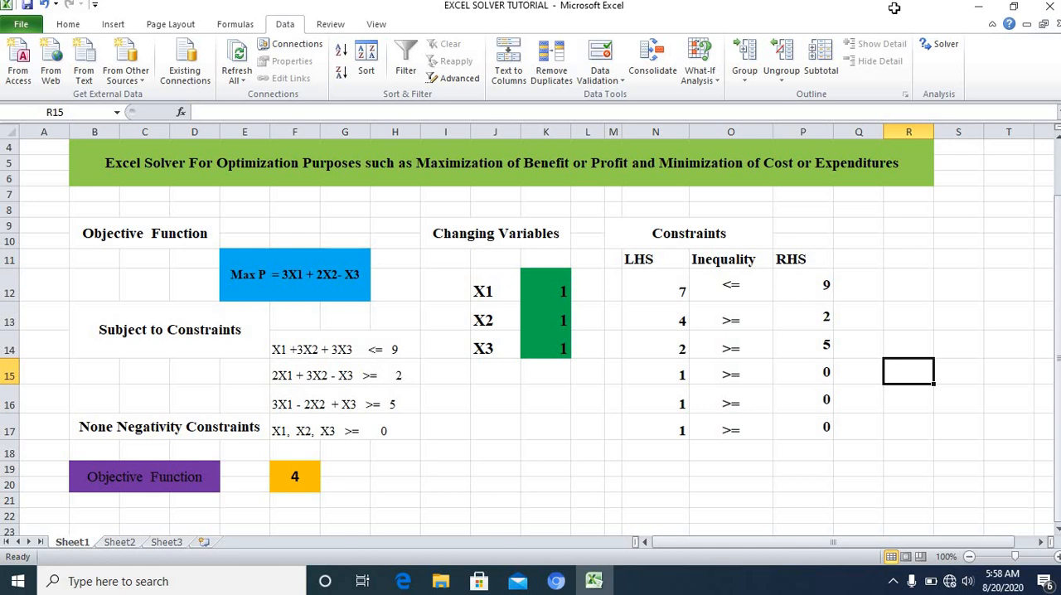
Step: Open Solver and set its objective to cell F19 with Max as the optimization target
{"action": "left_click", "coordinate": [946, 47]}
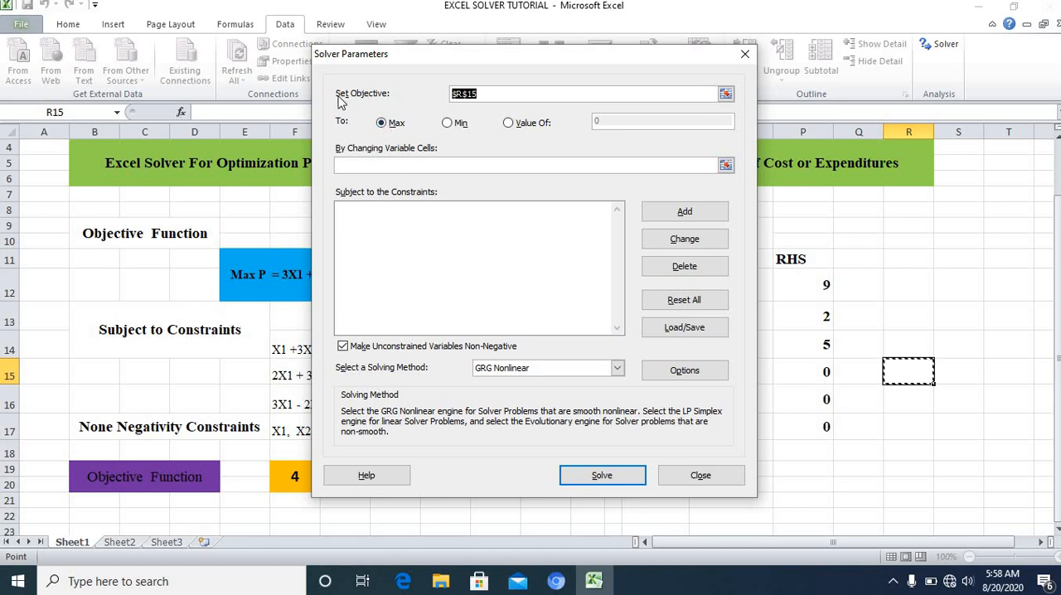
{"action": "left_click", "coordinate": [447, 124]}
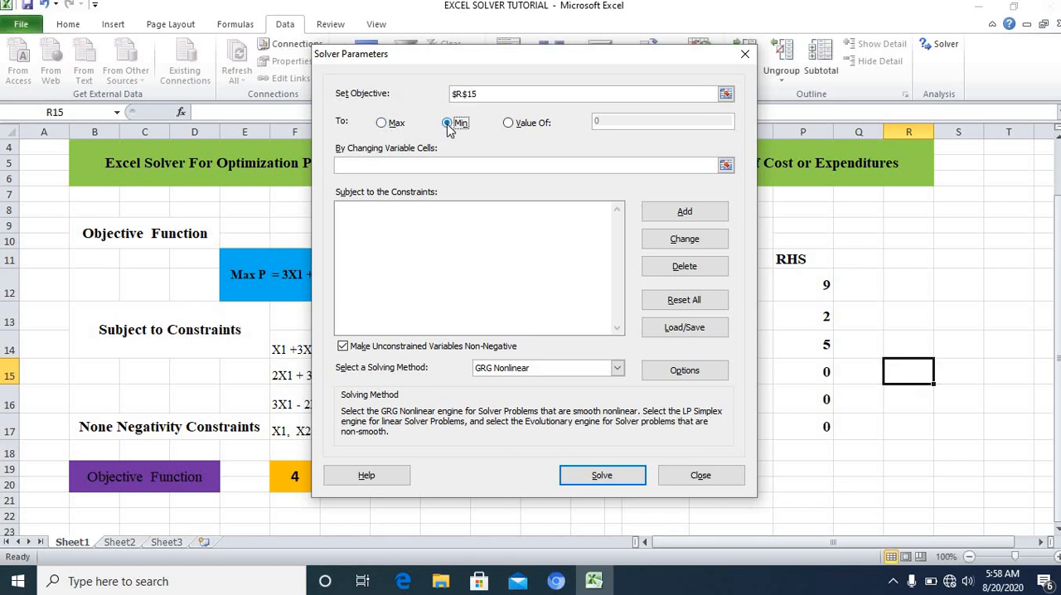
{"action": "left_click", "coordinate": [508, 124]}
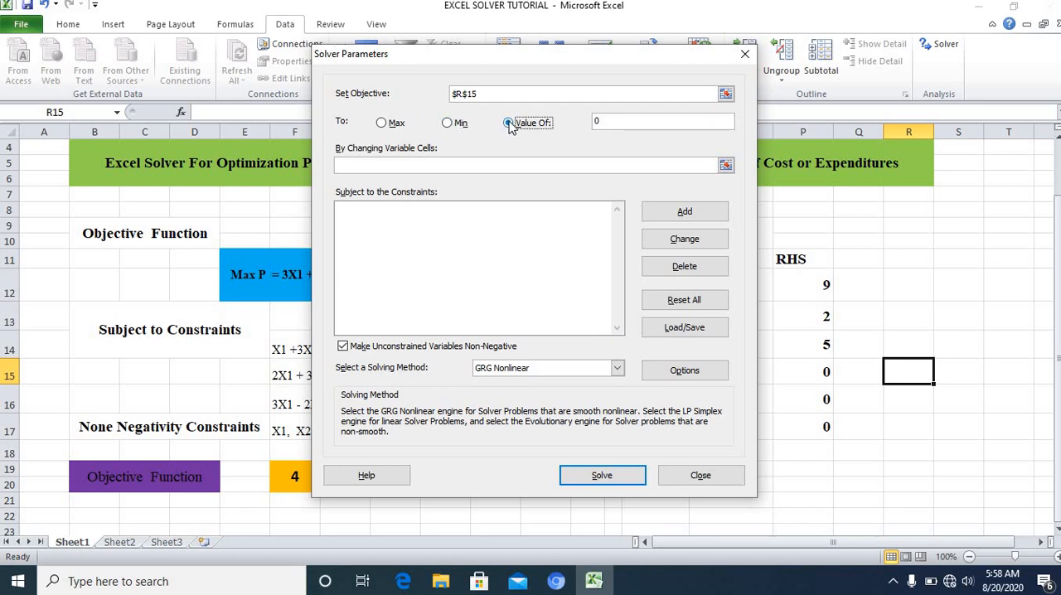
{"action": "left_click", "coordinate": [382, 125]}
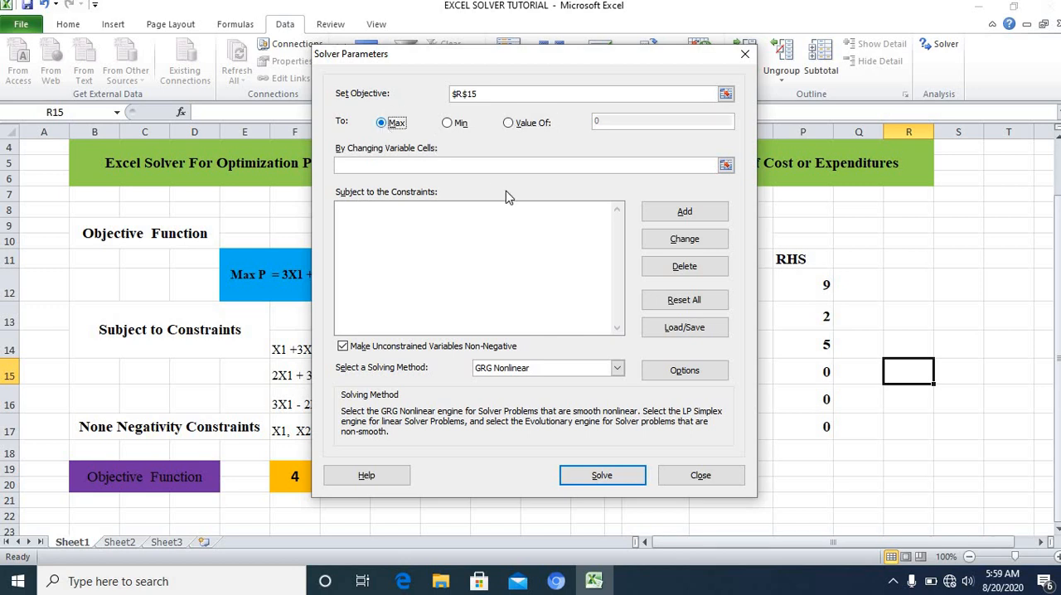
{"action": "left_click", "coordinate": [726, 95]}
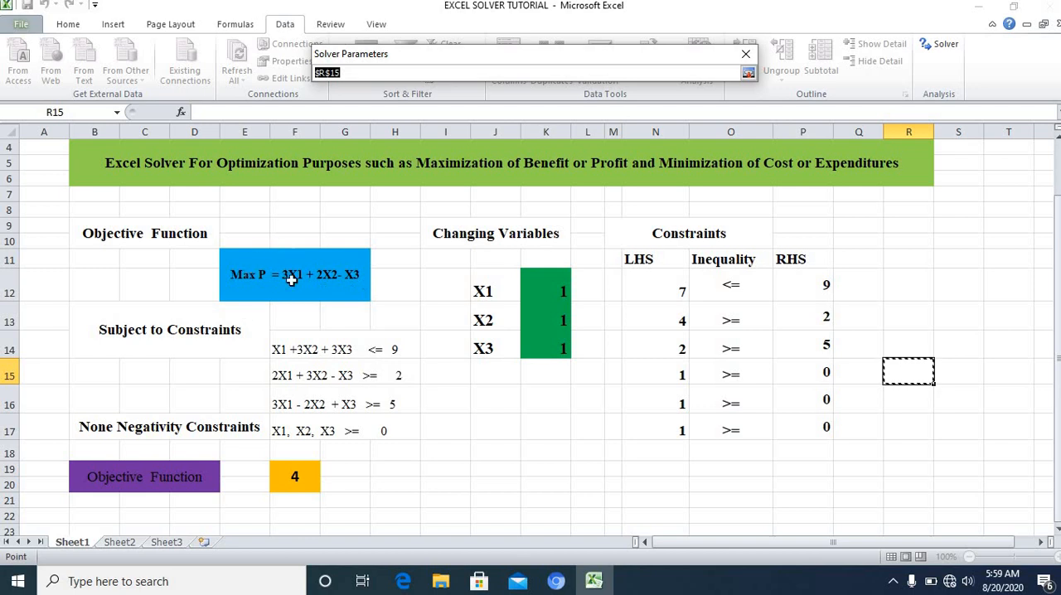
{"action": "left_click", "coordinate": [292, 476]}
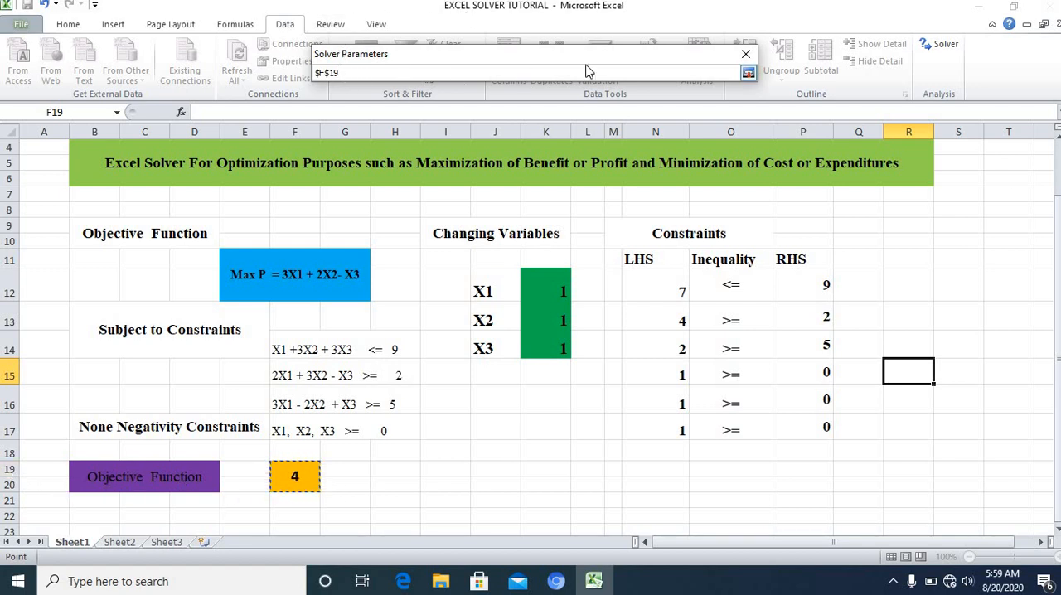
{"action": "left_click", "coordinate": [748, 74]}
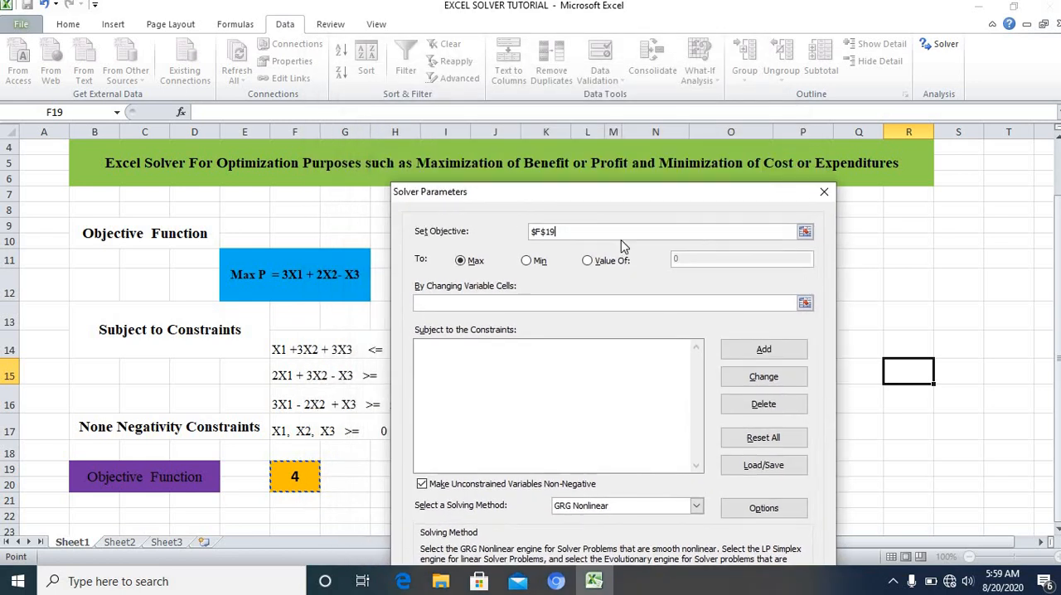
Step: Set the Solver's changing variable cells to K12:K14
{"action": "left_click_drag", "start_coordinate": [587, 192], "coordinate": [214, 150]}
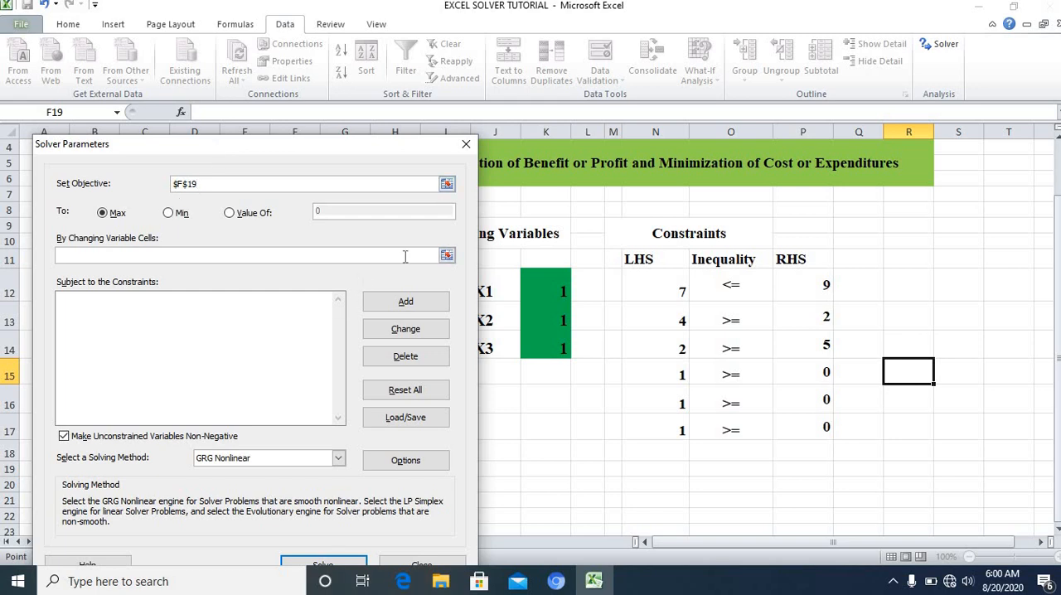
{"action": "left_click", "coordinate": [447, 256]}
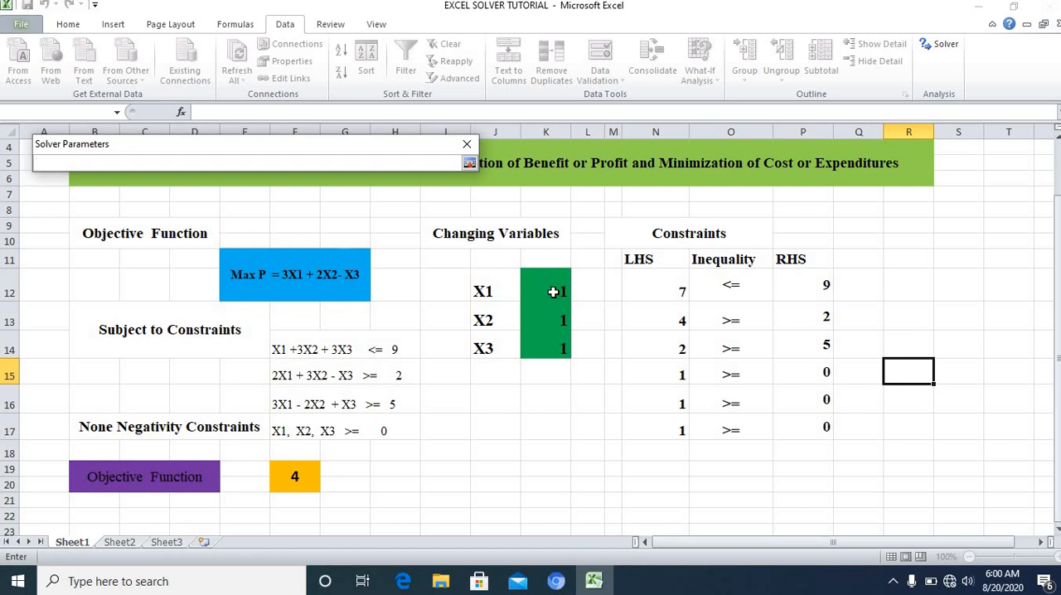
{"action": "left_click_drag", "start_coordinate": [549, 286], "coordinate": [551, 351]}
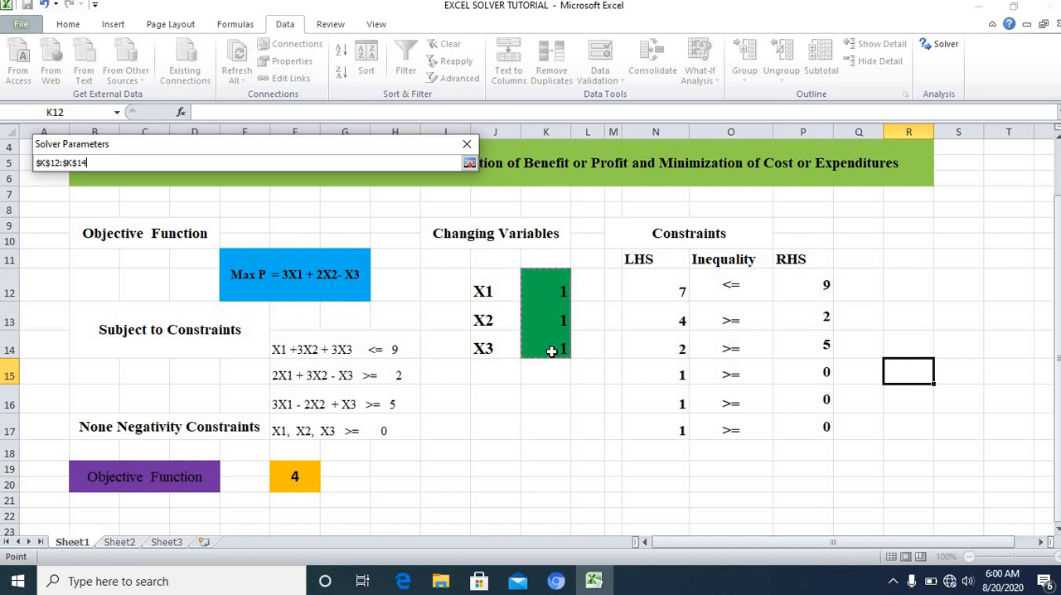
{"action": "left_click", "coordinate": [469, 165]}
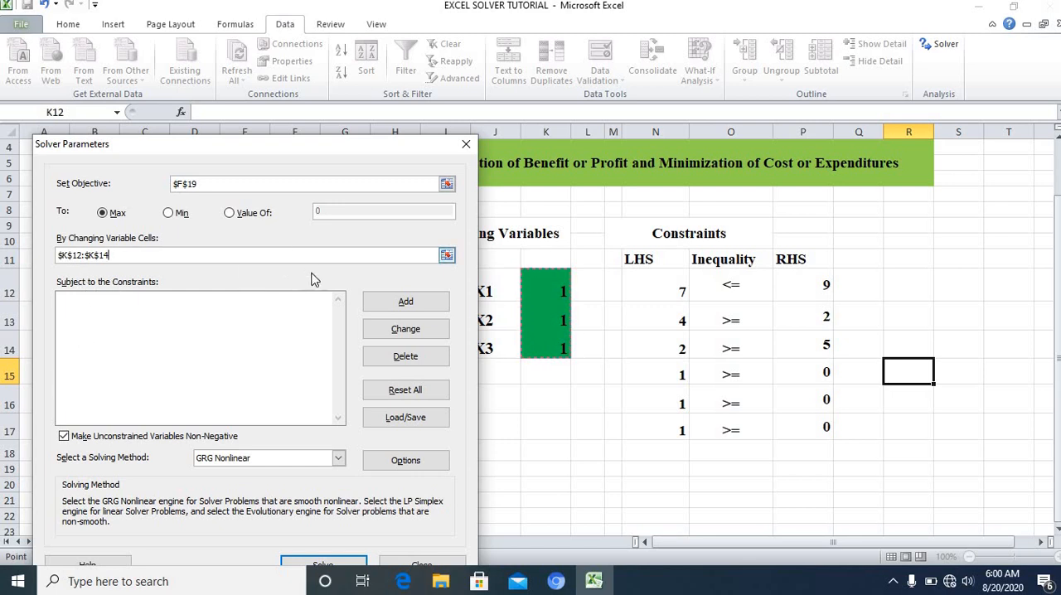
Step: Add the first Solver constraint, N12 <= P12
{"action": "left_click", "coordinate": [421, 305]}
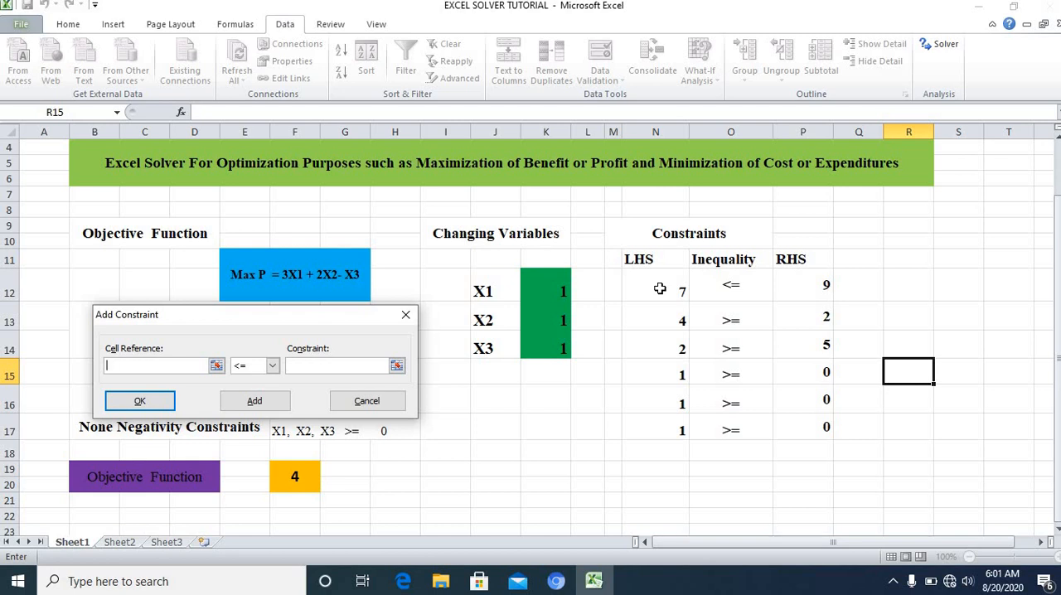
{"action": "left_click_drag", "start_coordinate": [237, 320], "coordinate": [398, 123]}
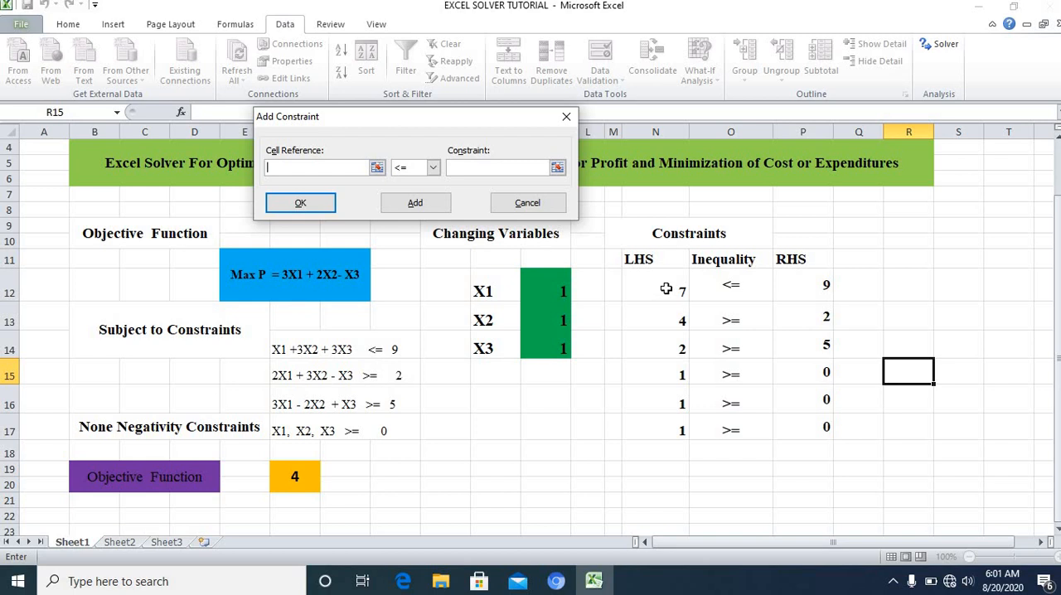
{"action": "left_click", "coordinate": [378, 169]}
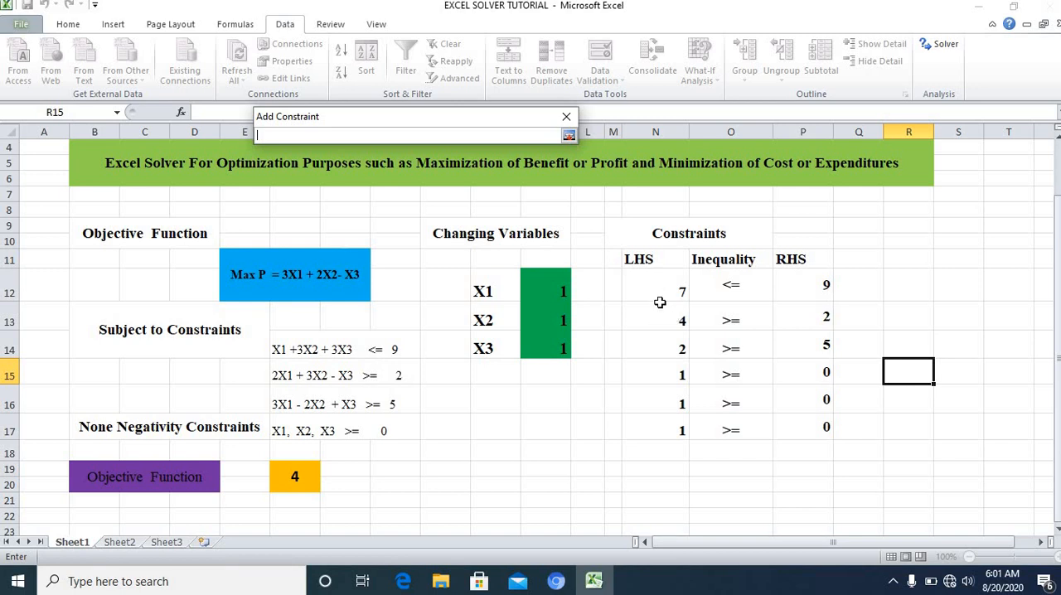
{"action": "left_click", "coordinate": [656, 283]}
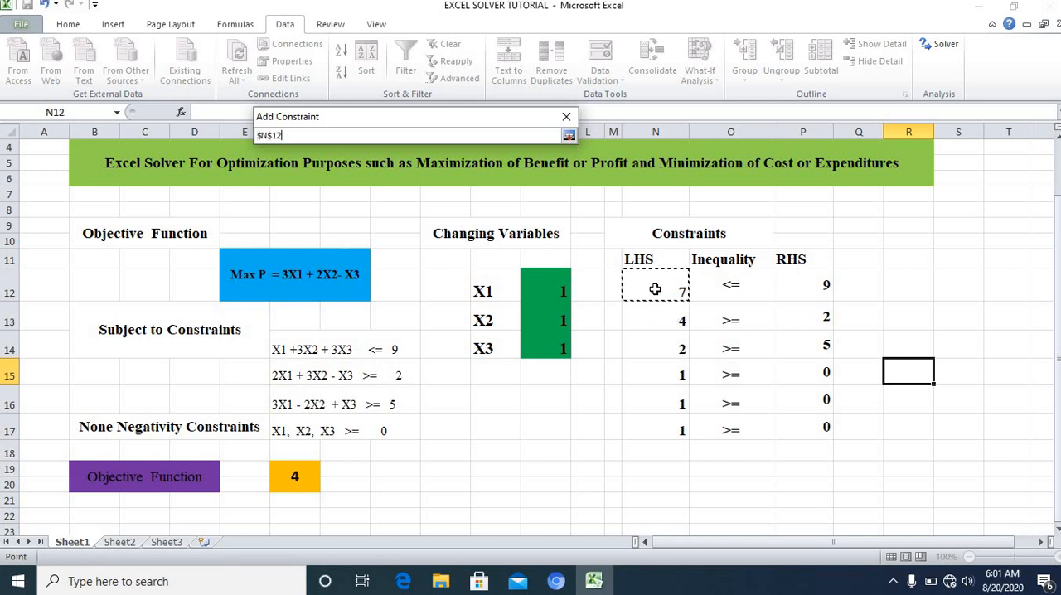
{"action": "left_click", "coordinate": [569, 137]}
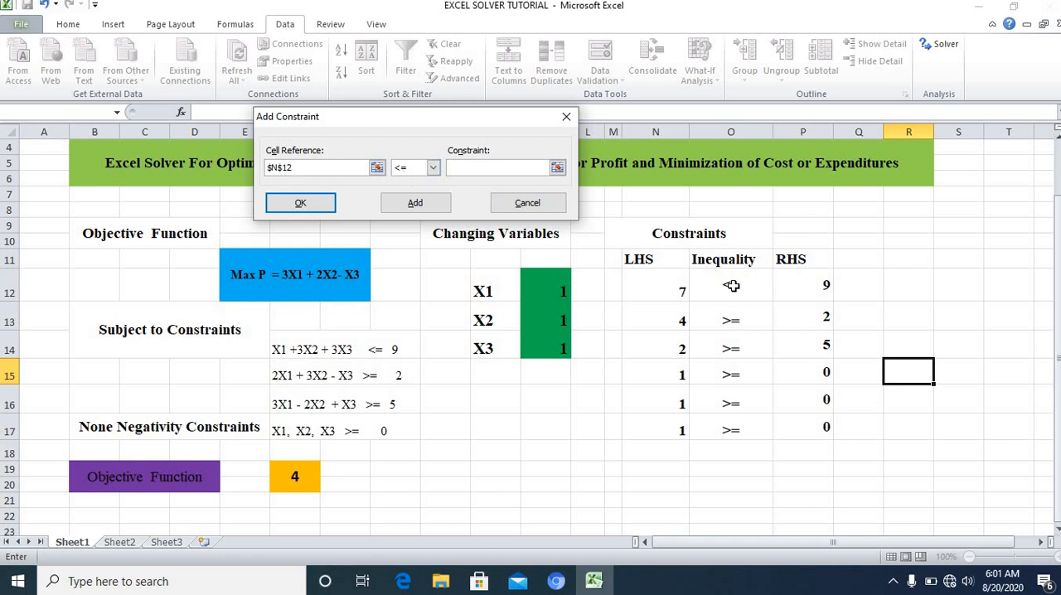
{"action": "left_click", "coordinate": [433, 168]}
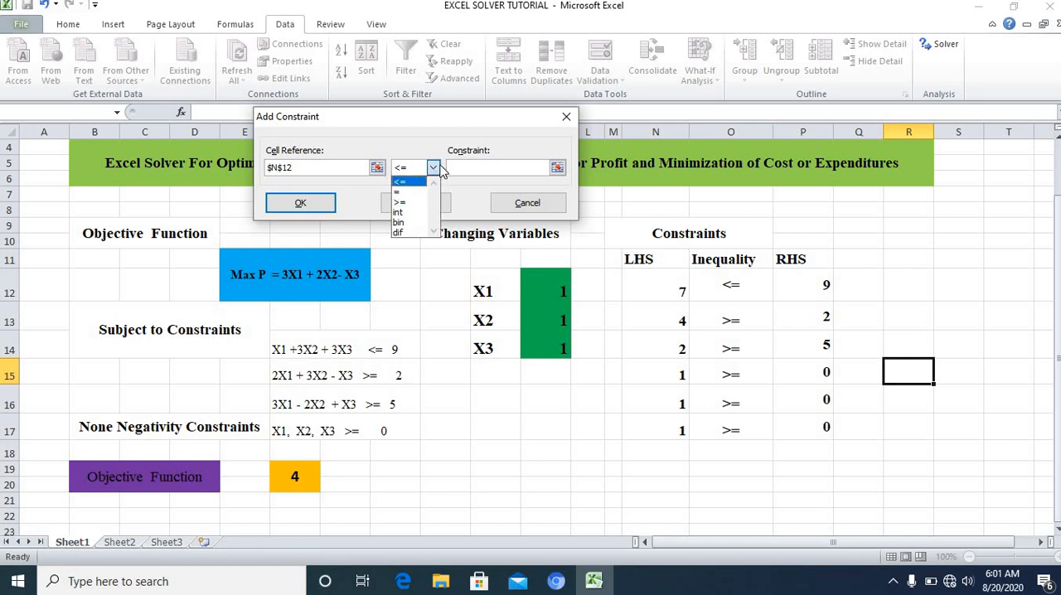
{"action": "left_click", "coordinate": [434, 169]}
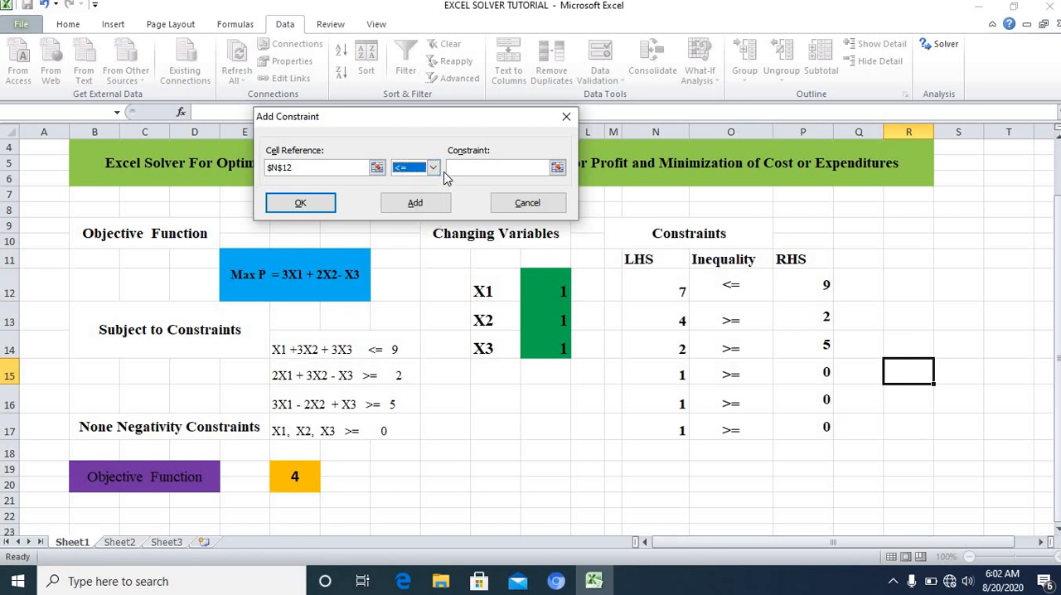
{"action": "left_click", "coordinate": [557, 170]}
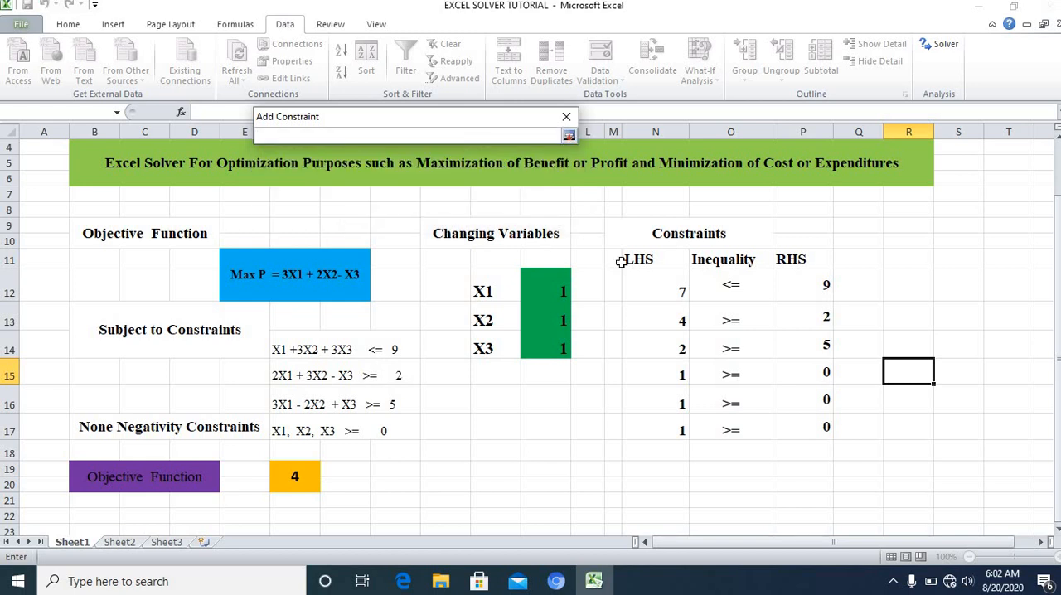
{"action": "left_click", "coordinate": [809, 284]}
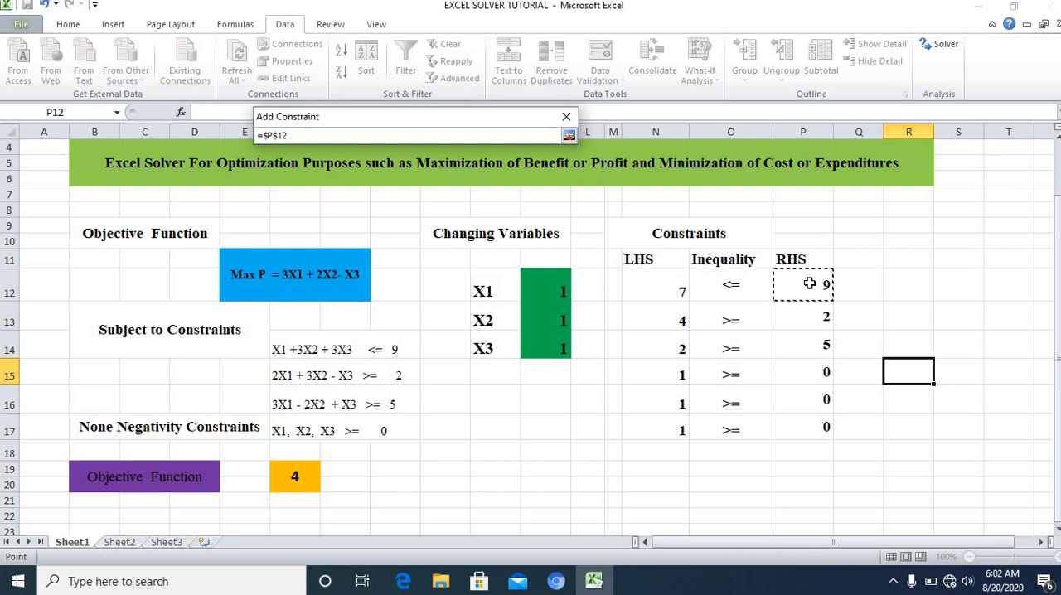
{"action": "left_click", "coordinate": [568, 138]}
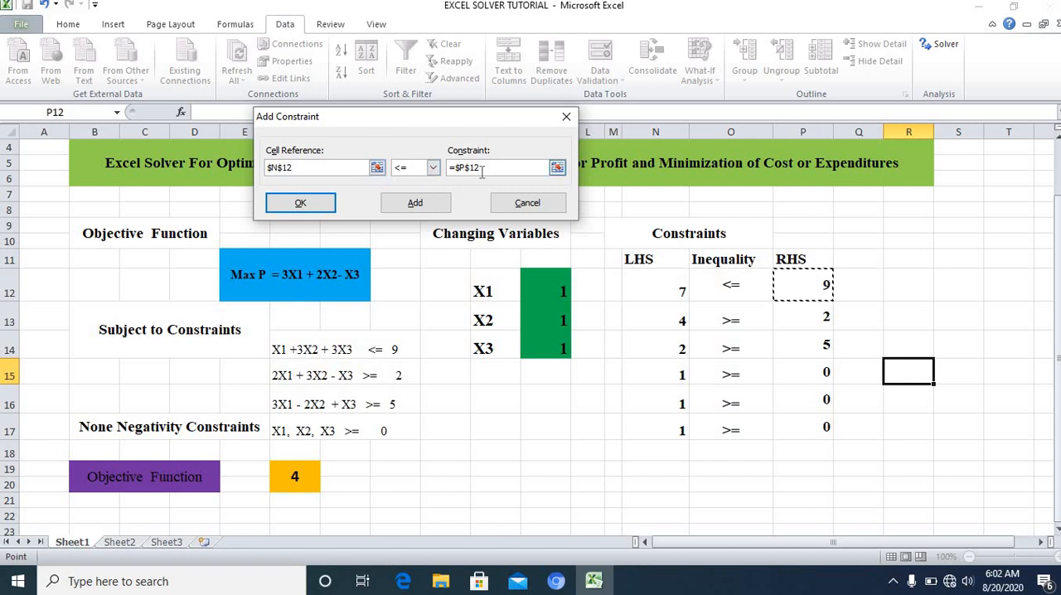
{"action": "left_click", "coordinate": [415, 205]}
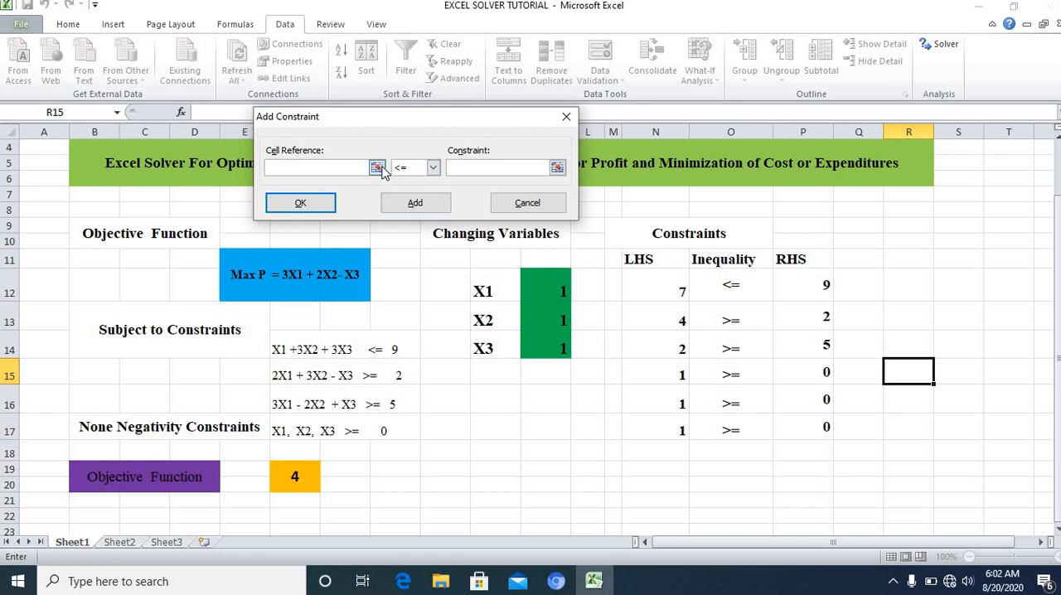
Step: Add the second Solver constraint, N13 >= P13
{"action": "left_click", "coordinate": [653, 319]}
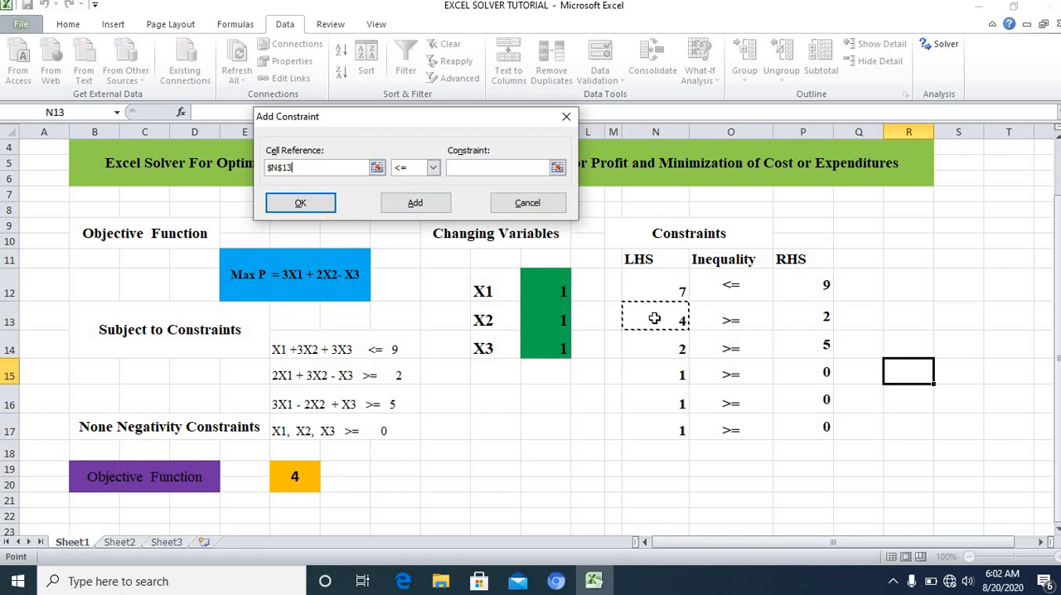
{"action": "left_click", "coordinate": [433, 171]}
{"action": "left_click", "coordinate": [413, 207]}
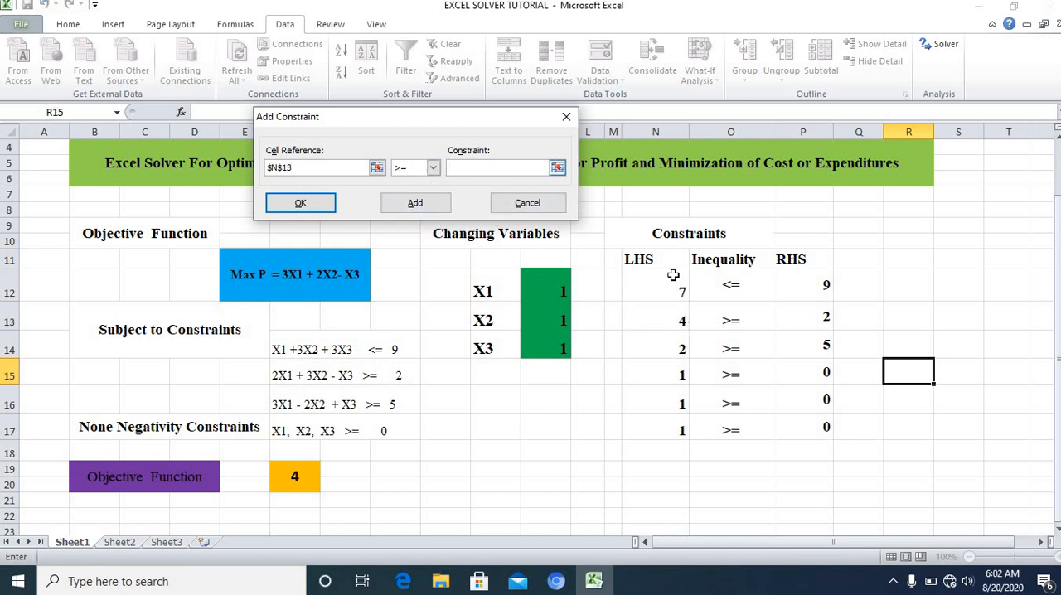
{"action": "left_click", "coordinate": [805, 317]}
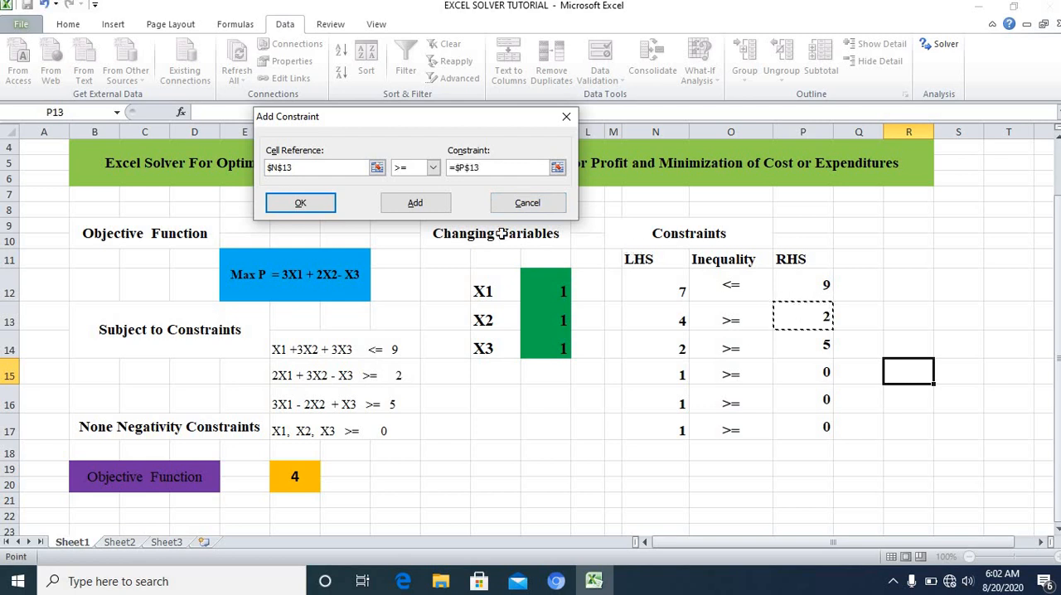
{"action": "left_click", "coordinate": [419, 207]}
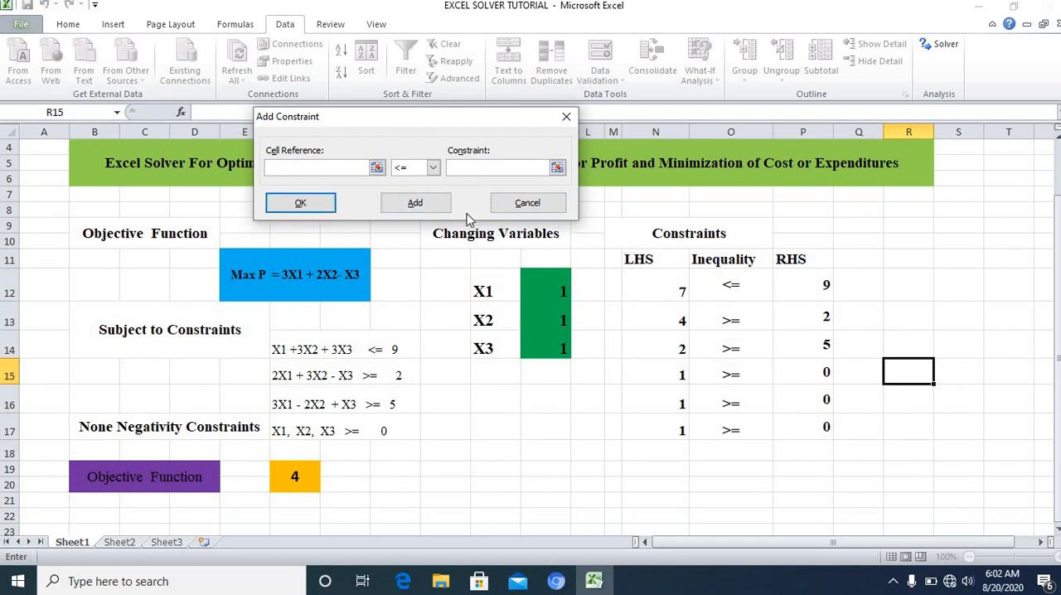
Step: Add the third Solver constraint, N14 >= P14
{"action": "left_click", "coordinate": [663, 344]}
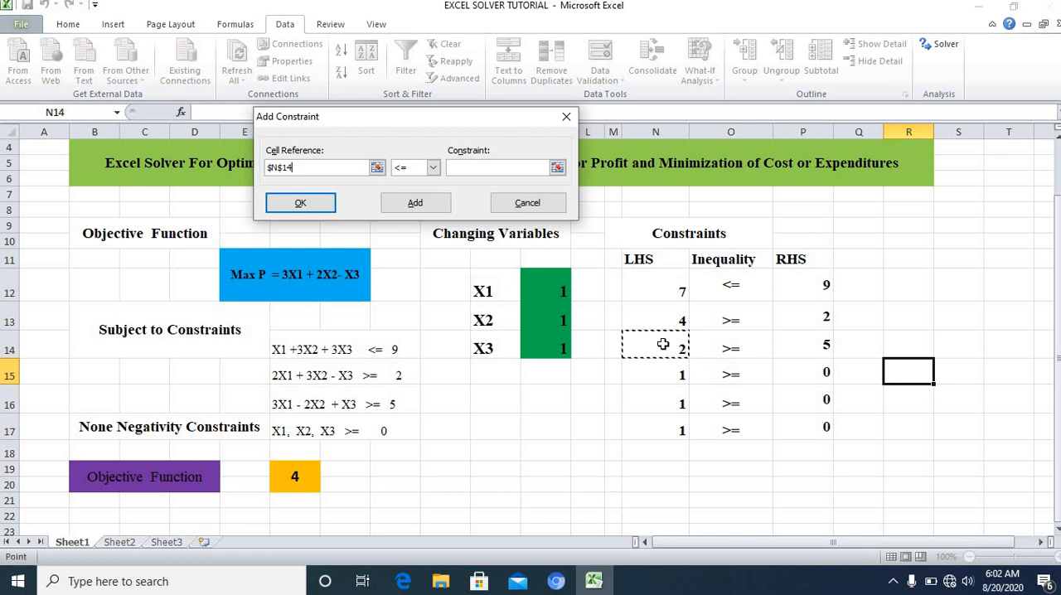
{"action": "left_click", "coordinate": [433, 168]}
{"action": "left_click", "coordinate": [413, 203]}
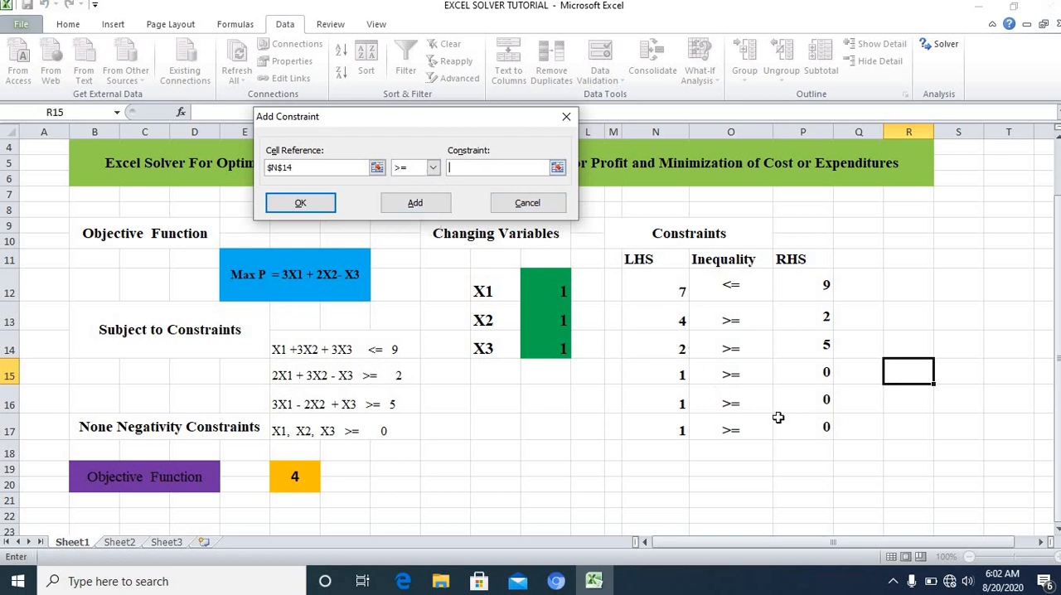
{"action": "left_click", "coordinate": [808, 346]}
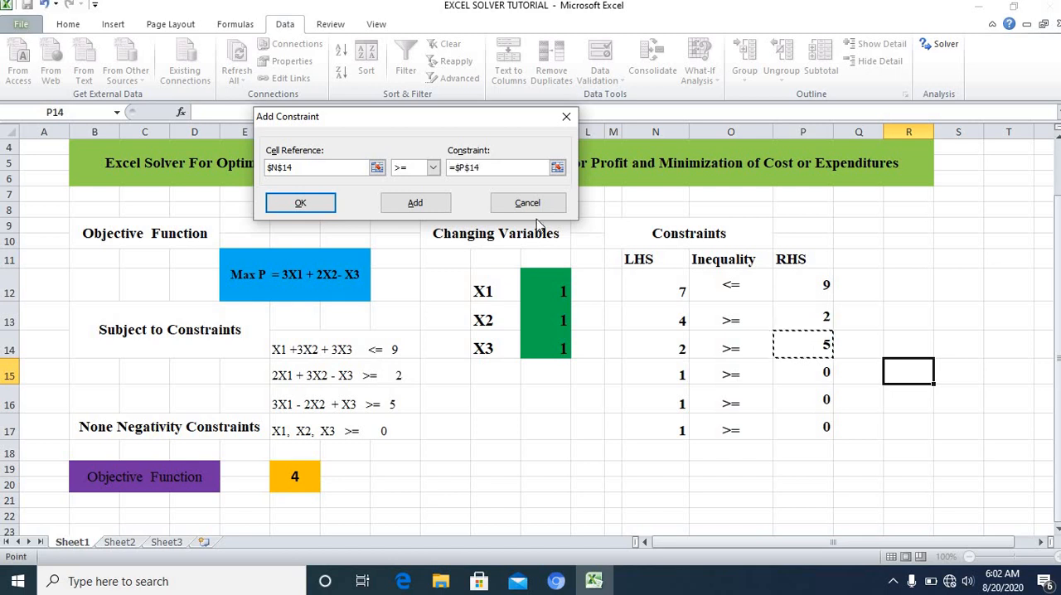
{"action": "left_click", "coordinate": [418, 203]}
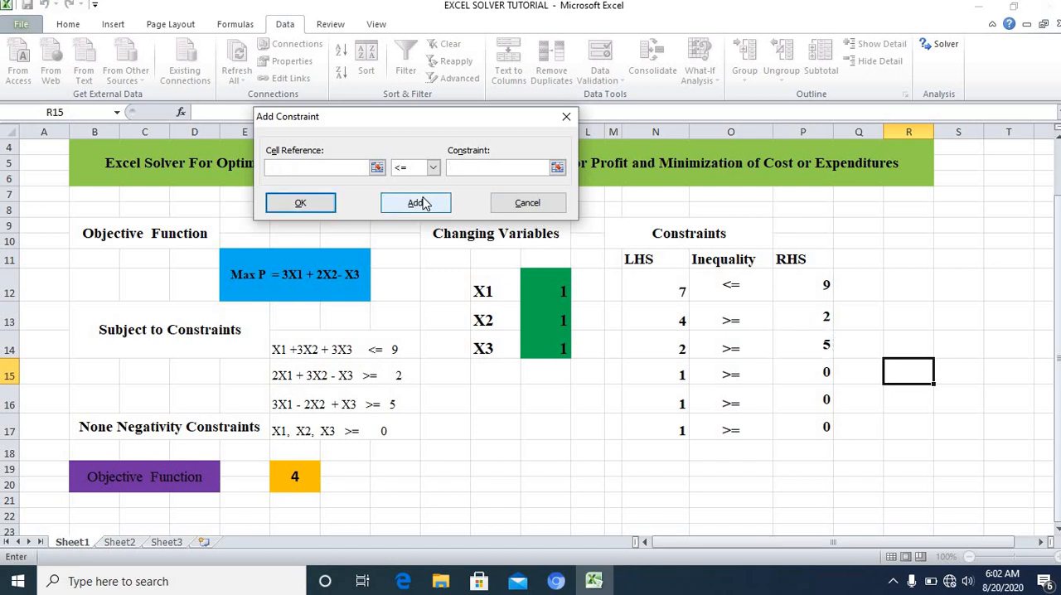
Step: Add the X1 non-negativity constraint to Solver as N15 >= P15
{"action": "left_click", "coordinate": [663, 373]}
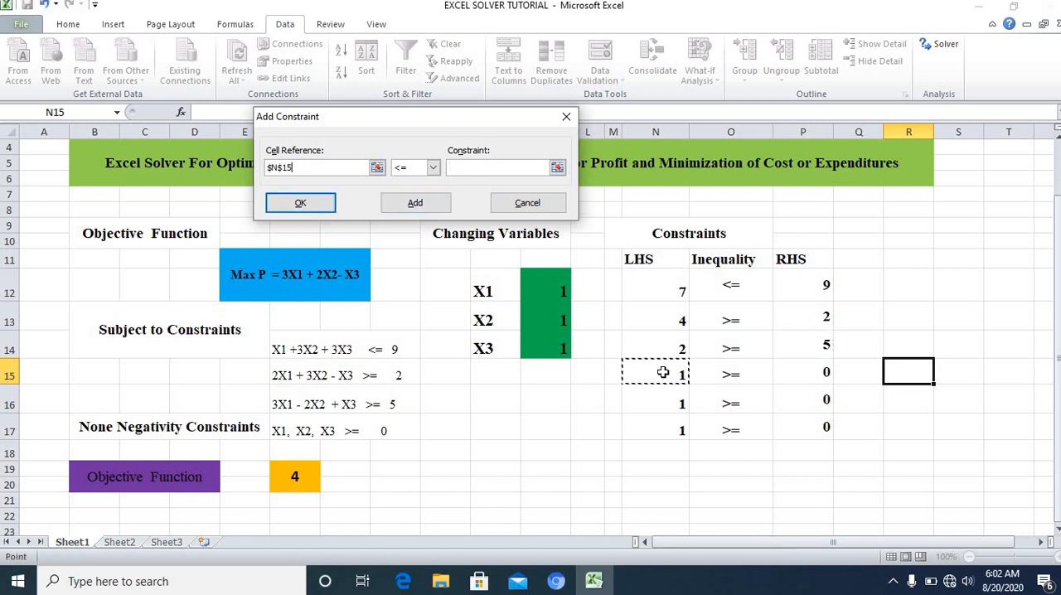
{"action": "left_click", "coordinate": [433, 167]}
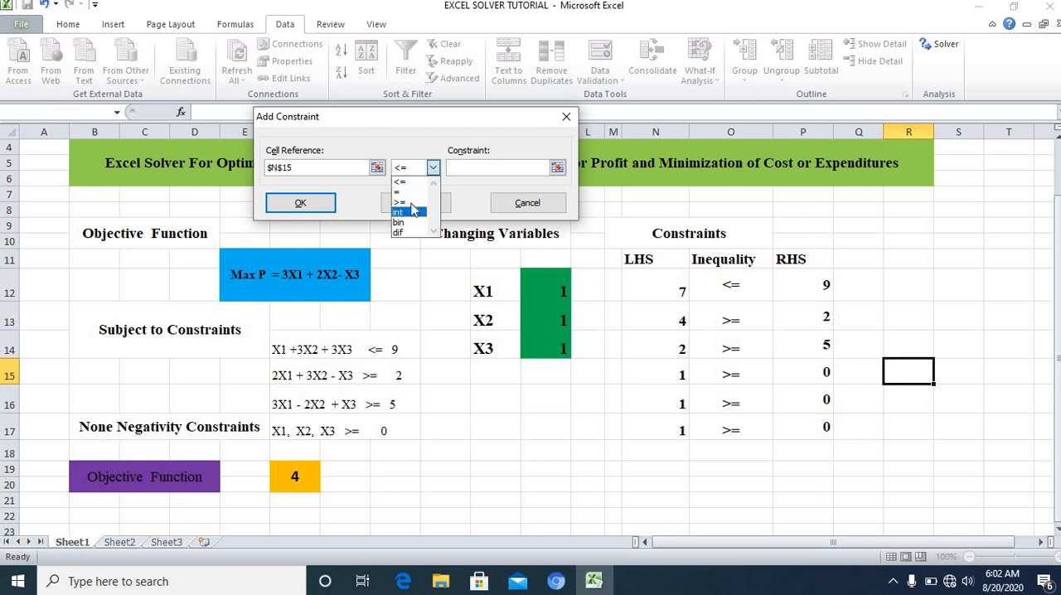
{"action": "left_click", "coordinate": [408, 199]}
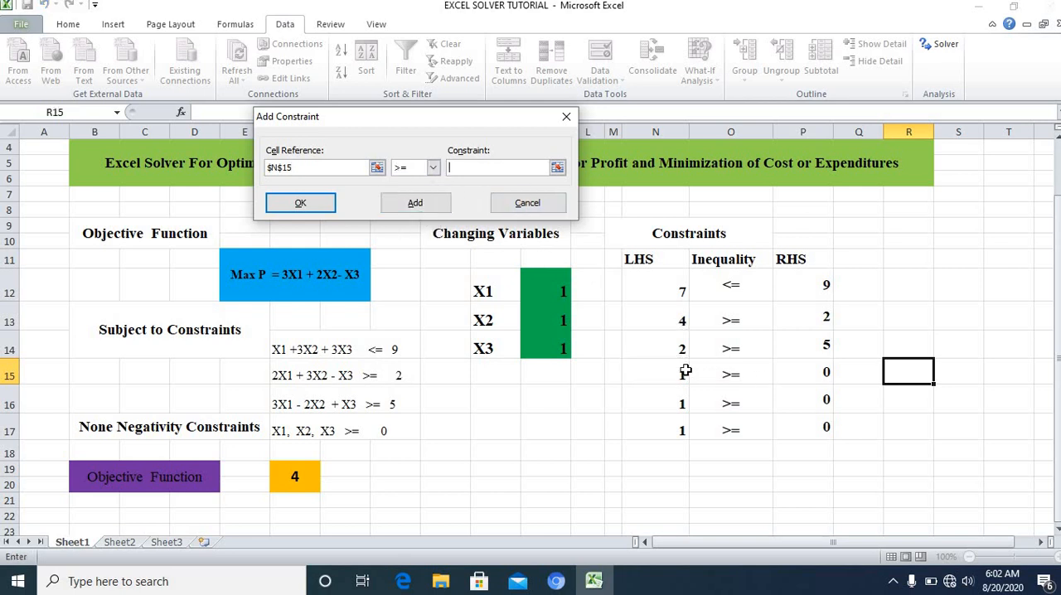
{"action": "left_click", "coordinate": [810, 372]}
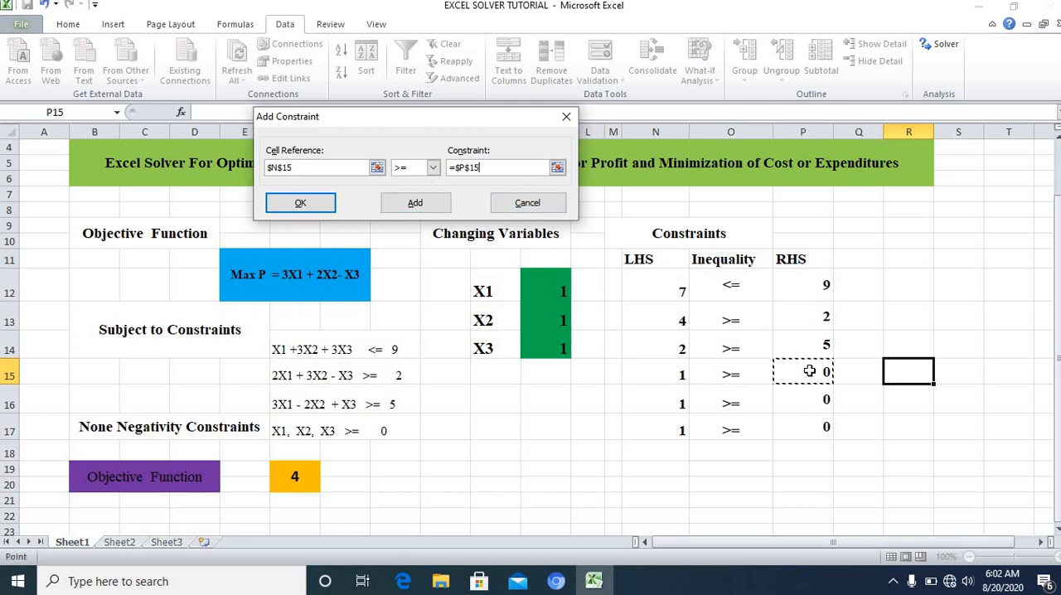
{"action": "left_click", "coordinate": [419, 203]}
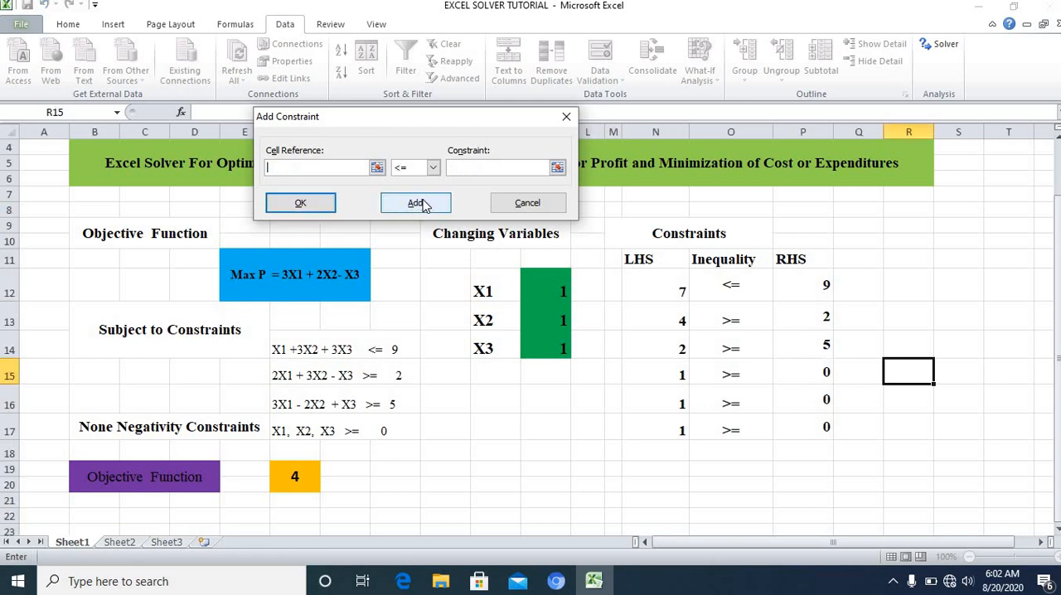
Step: Add the X2 non-negativity constraint to Solver as N16 >= P16
{"action": "left_click", "coordinate": [667, 402]}
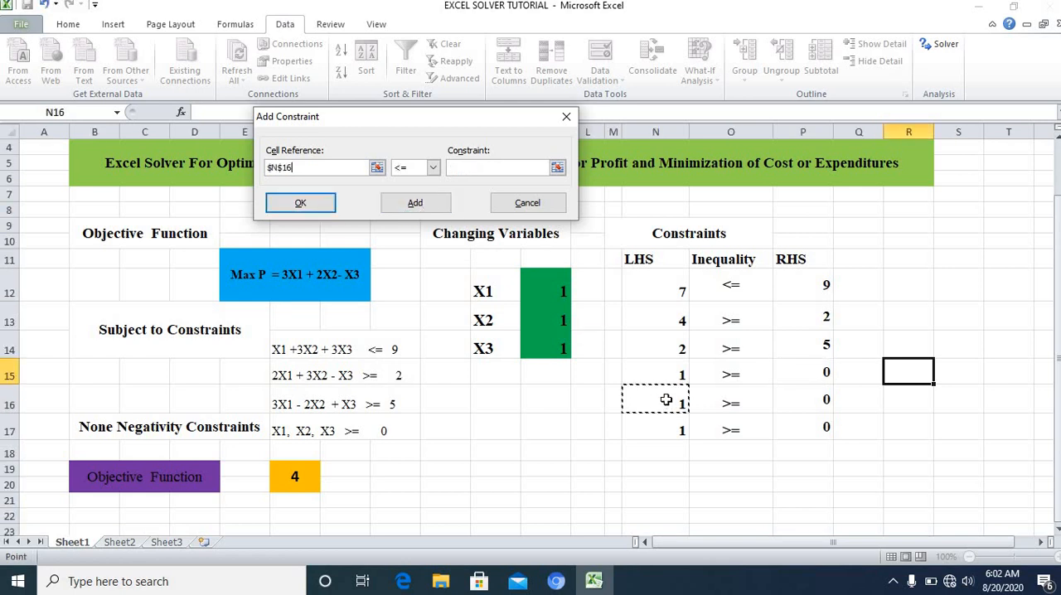
{"action": "left_click", "coordinate": [433, 168]}
{"action": "left_click", "coordinate": [408, 202]}
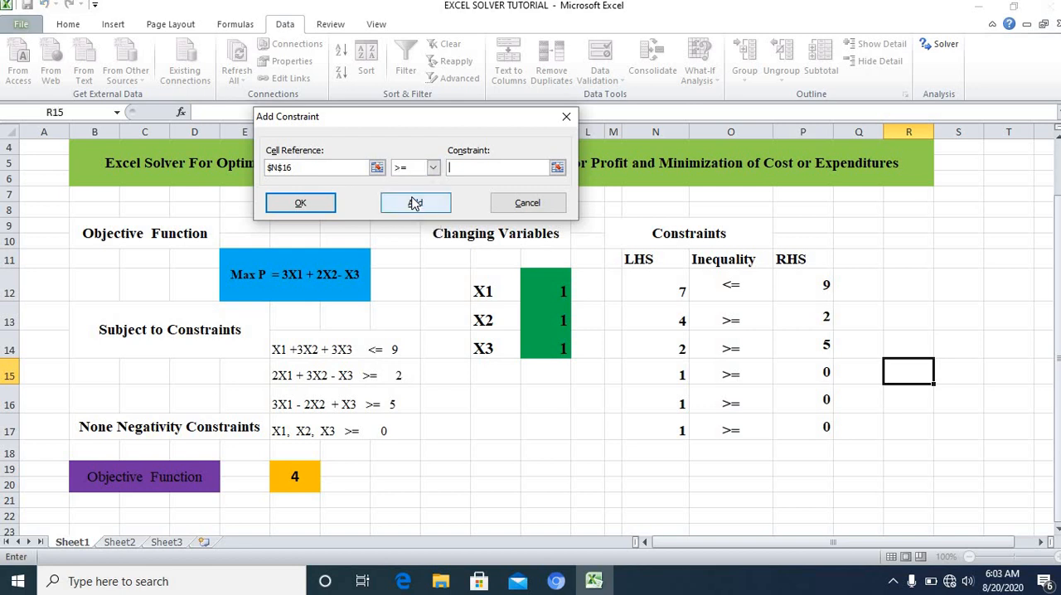
{"action": "left_click", "coordinate": [805, 400]}
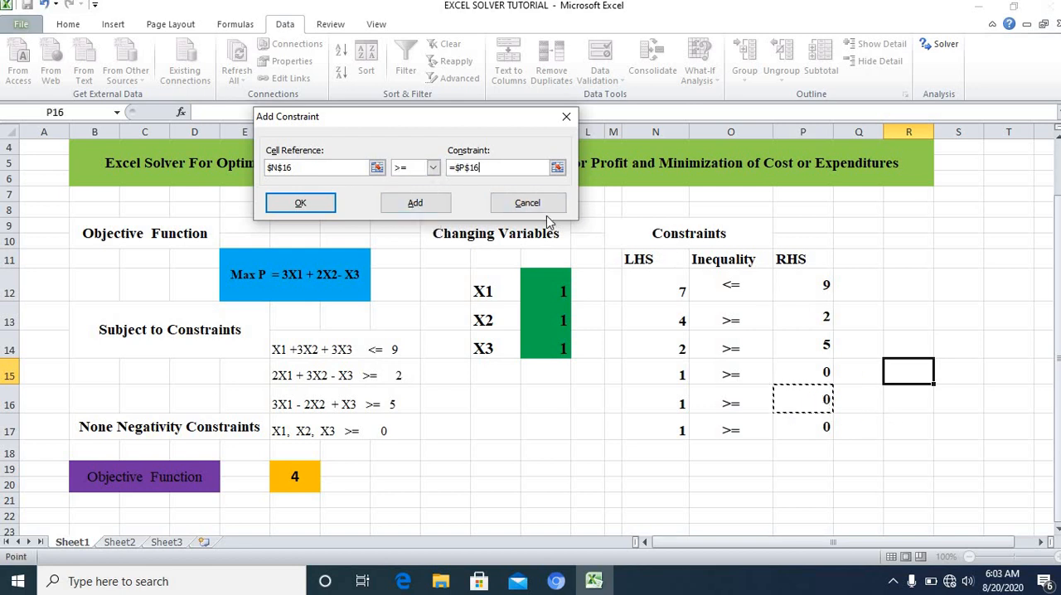
{"action": "left_click", "coordinate": [414, 202]}
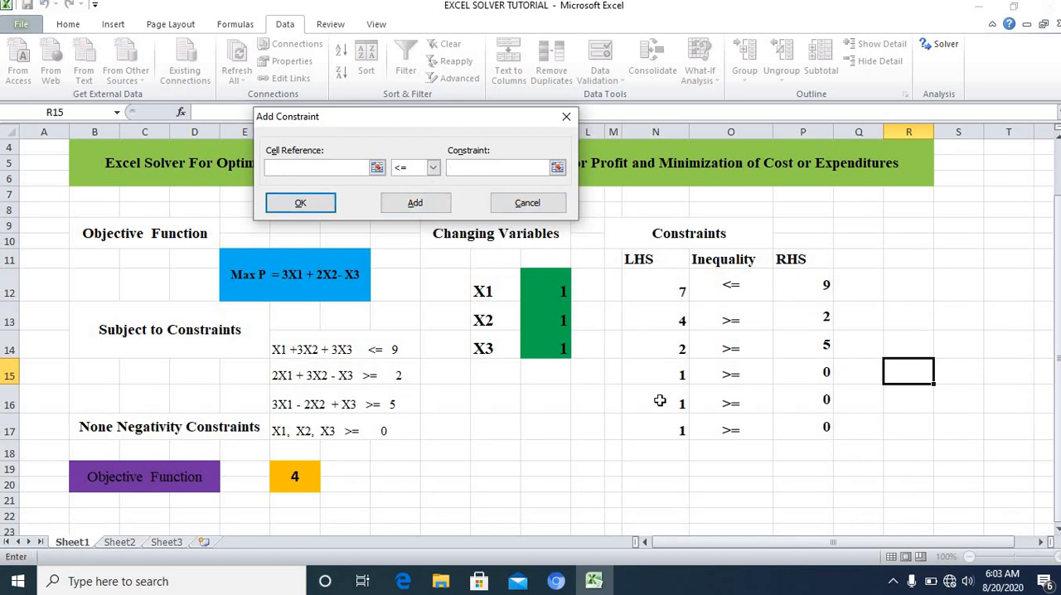
Step: Add the X3 non-negativity constraint as N17 >= P17 and finish entering constraints
{"action": "left_click", "coordinate": [672, 432]}
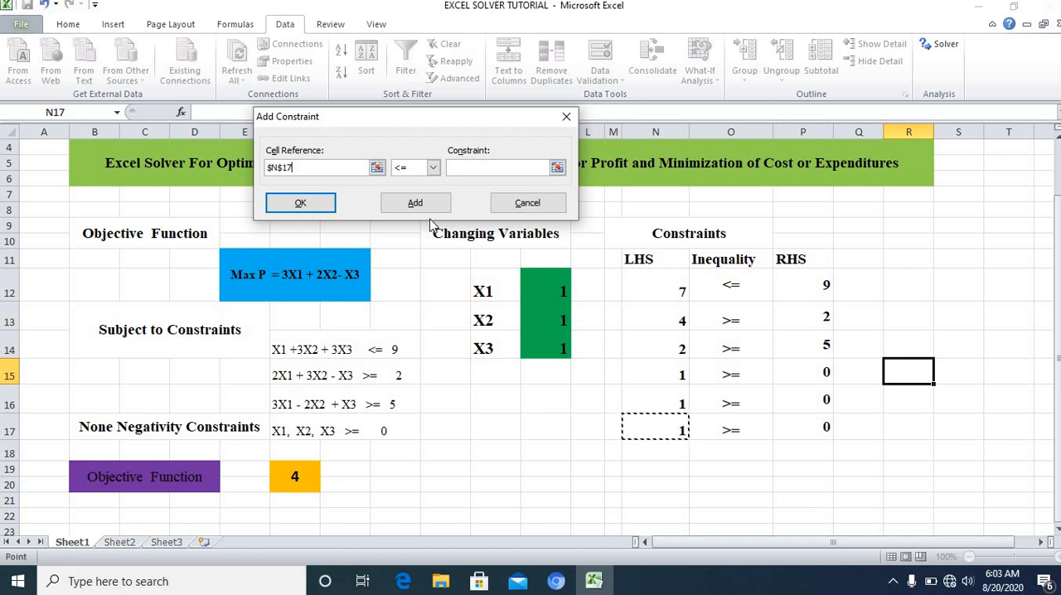
{"action": "left_click", "coordinate": [431, 168]}
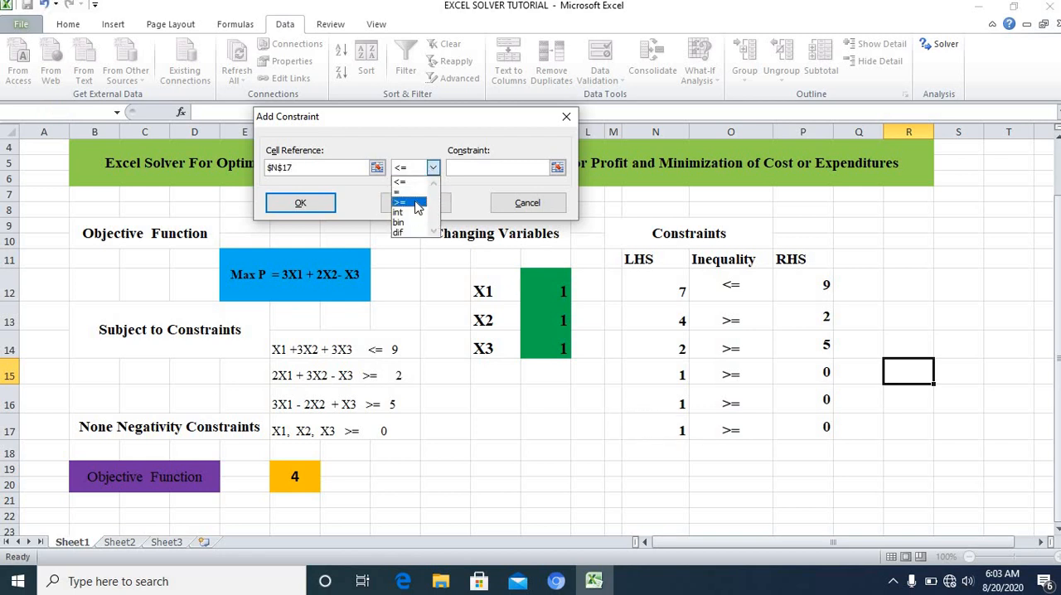
{"action": "left_click", "coordinate": [419, 202]}
{"action": "left_click", "coordinate": [813, 423]}
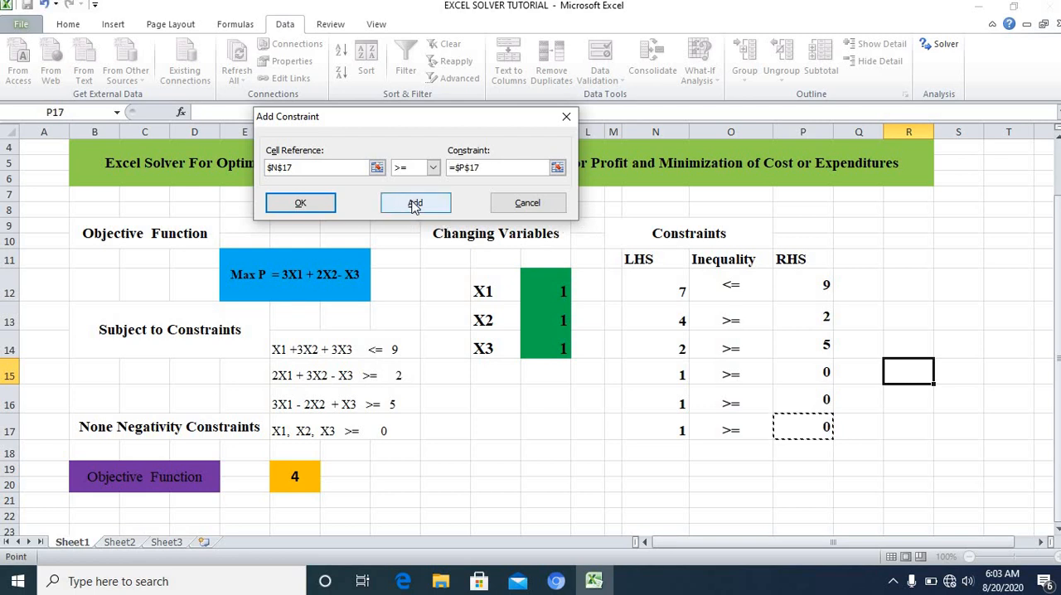
{"action": "left_click", "coordinate": [300, 207]}
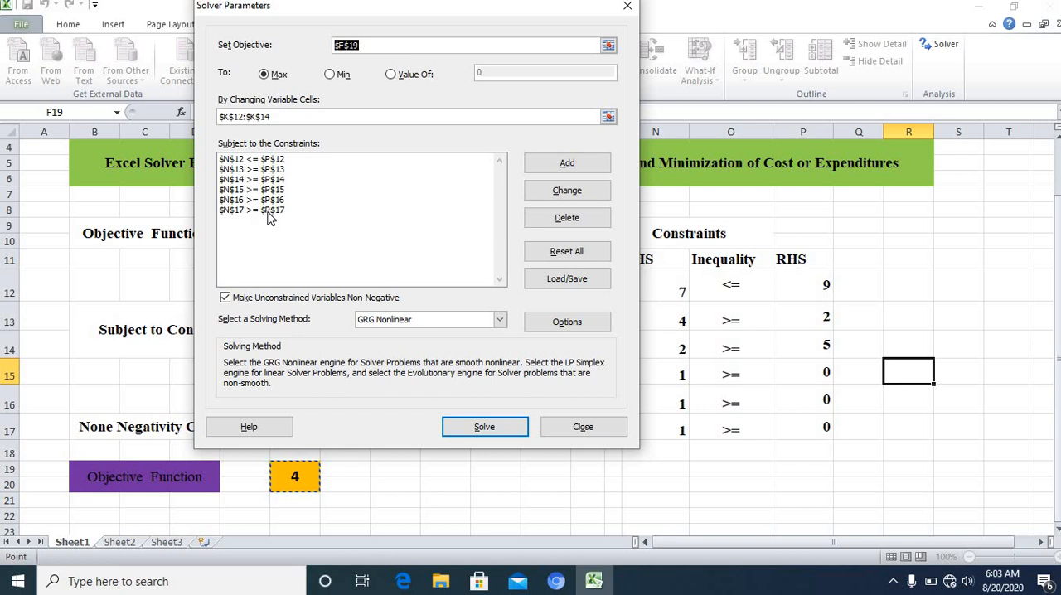
Step: Delete the N17 >= P17 constraint from the Solver parameters and add it again as N17 >= P17
{"action": "left_click", "coordinate": [266, 212]}
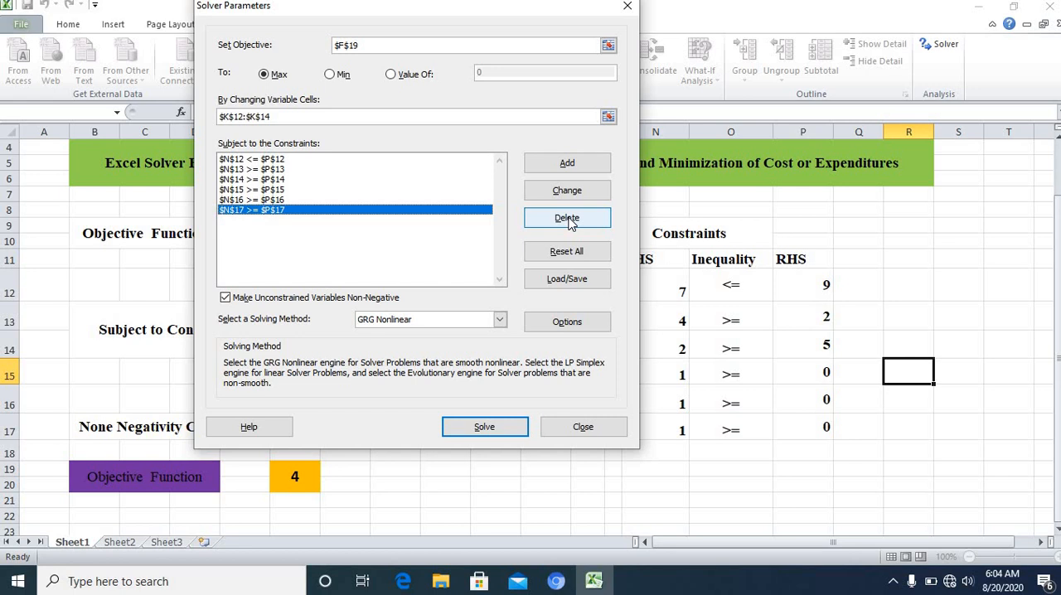
{"action": "left_click", "coordinate": [568, 221]}
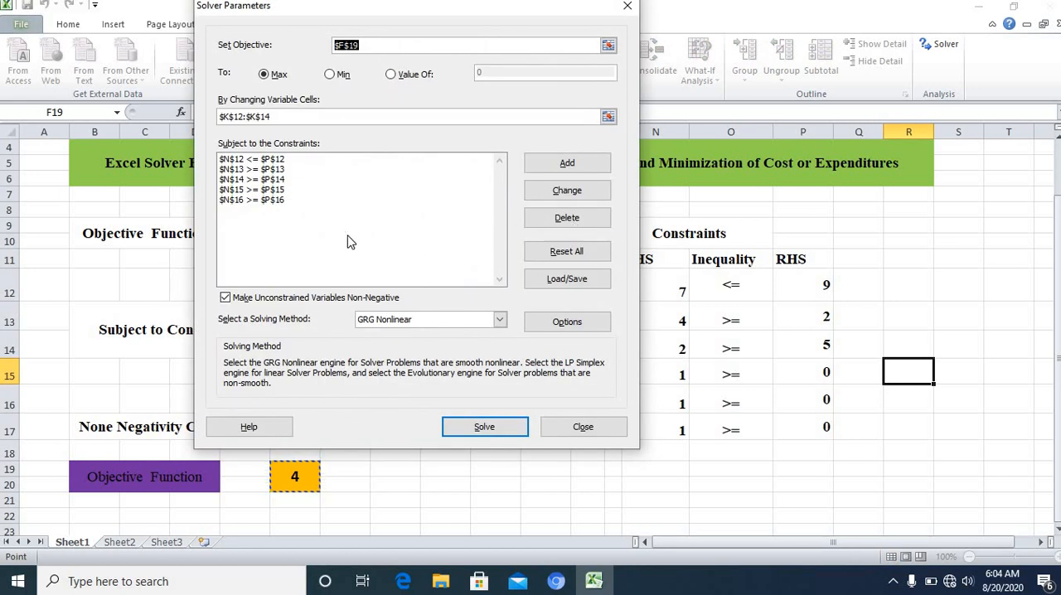
{"action": "left_click", "coordinate": [559, 164]}
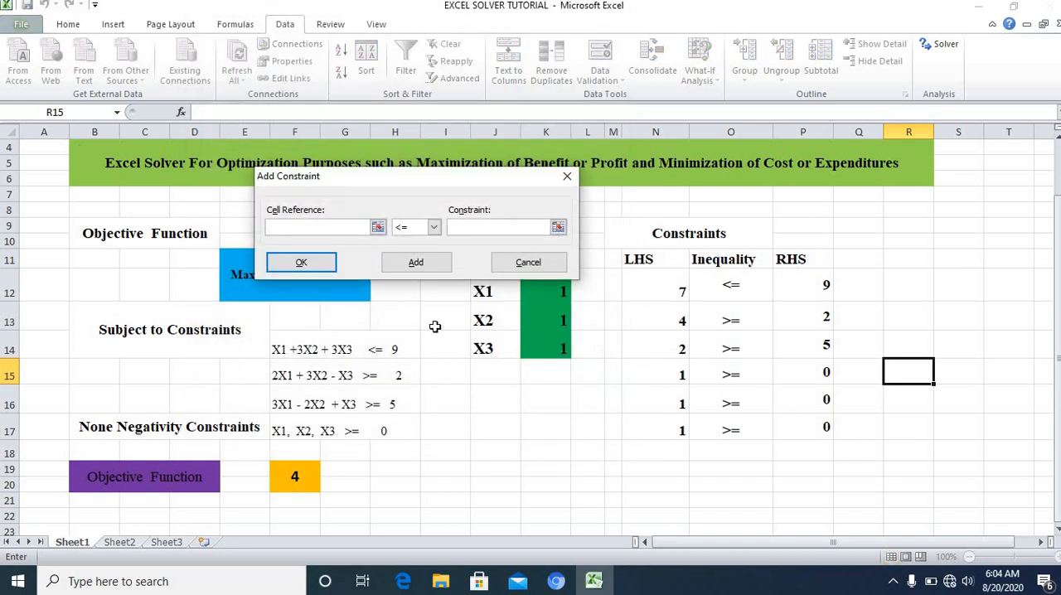
{"action": "left_click", "coordinate": [661, 431]}
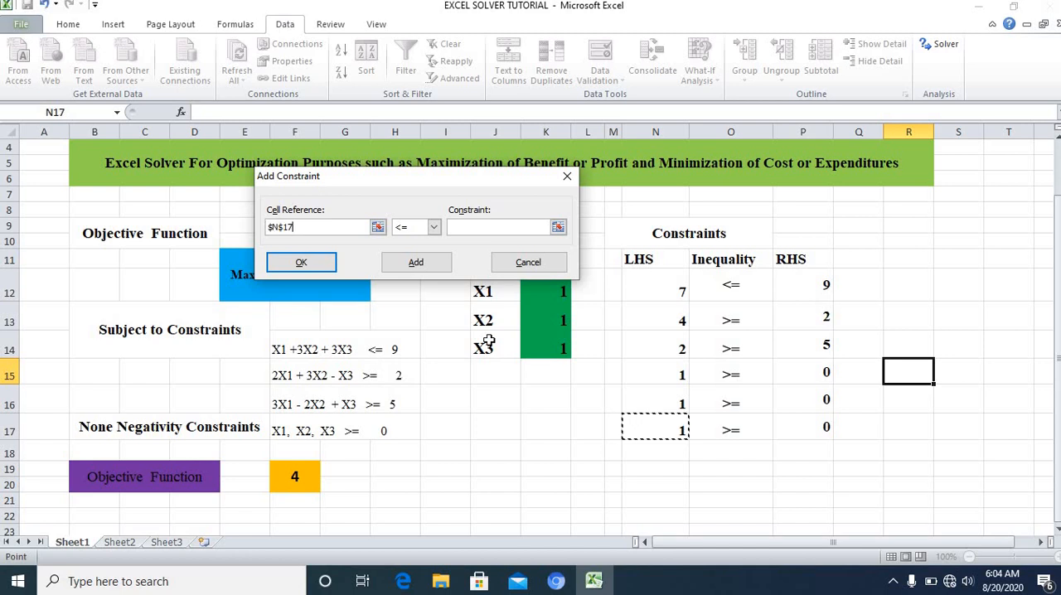
{"action": "left_click", "coordinate": [434, 228]}
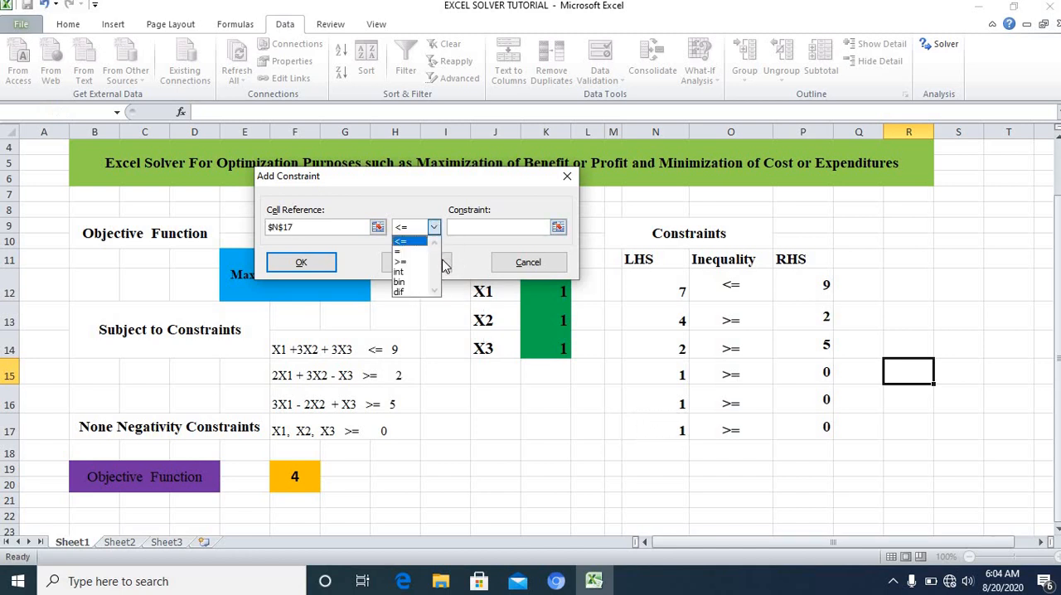
{"action": "left_click", "coordinate": [415, 262]}
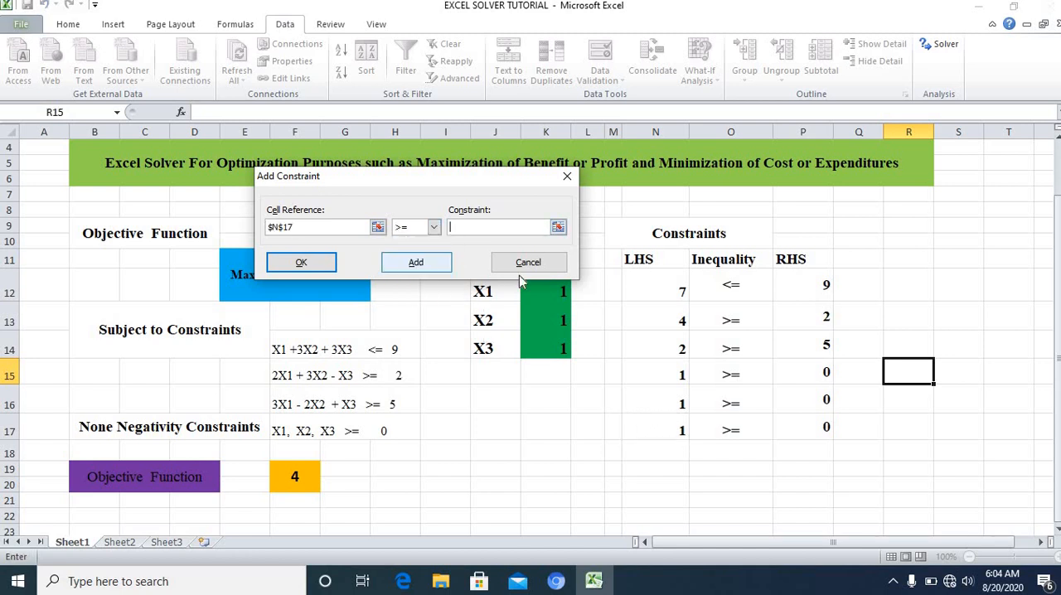
{"action": "left_click", "coordinate": [808, 428]}
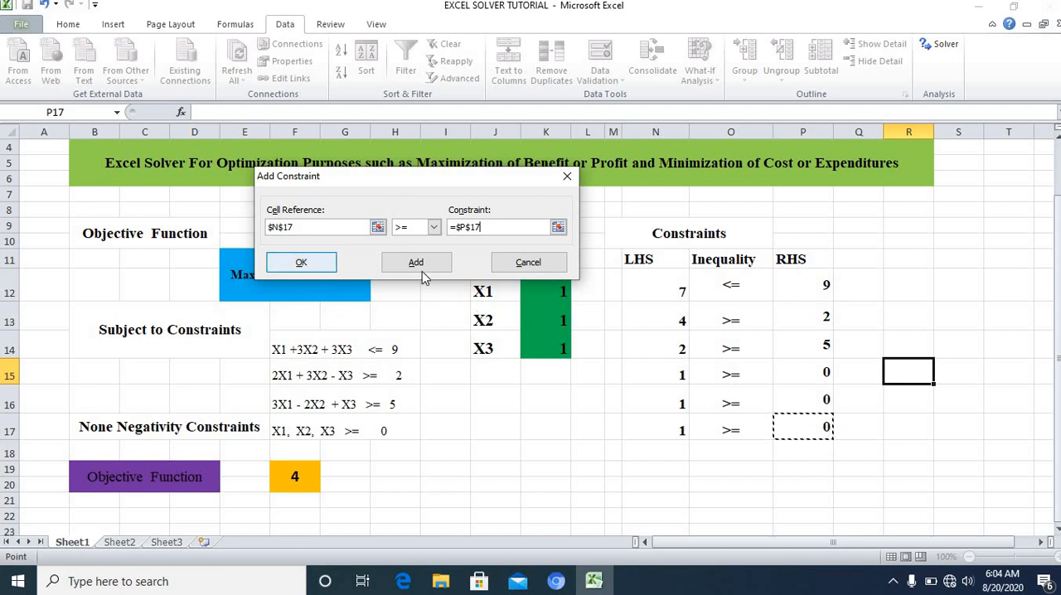
{"action": "left_click", "coordinate": [315, 262]}
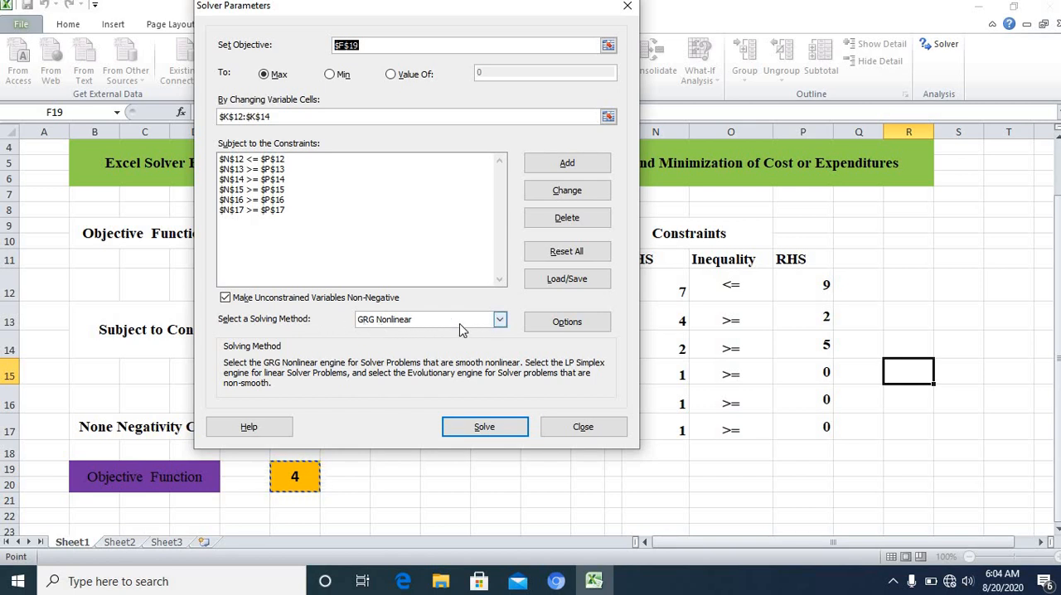
Step: Solve the model with the Simplex LP method and keep the Solver solution
{"action": "left_click", "coordinate": [499, 321]}
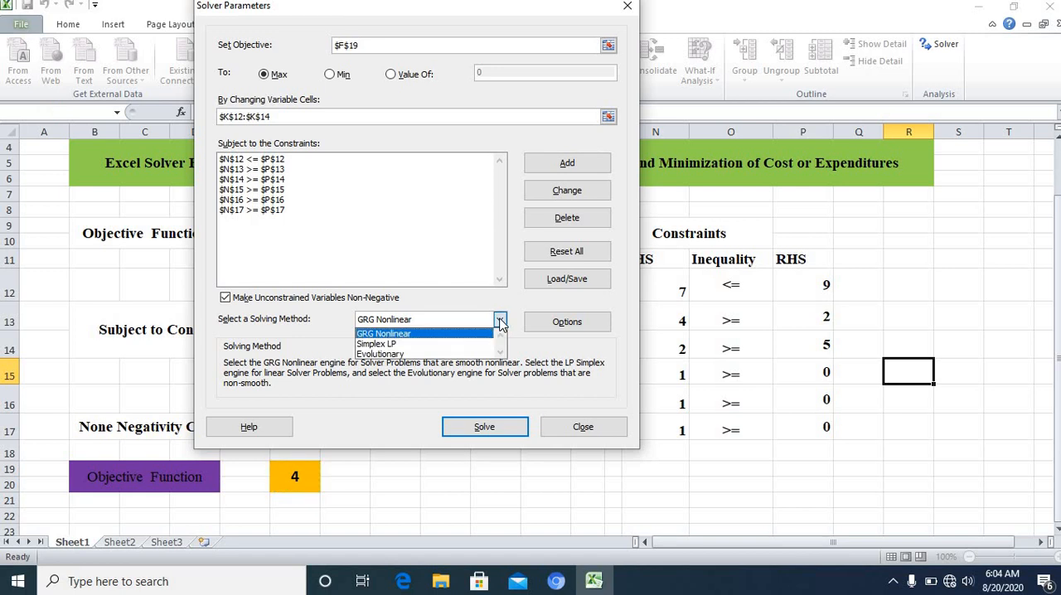
{"action": "left_click", "coordinate": [437, 343]}
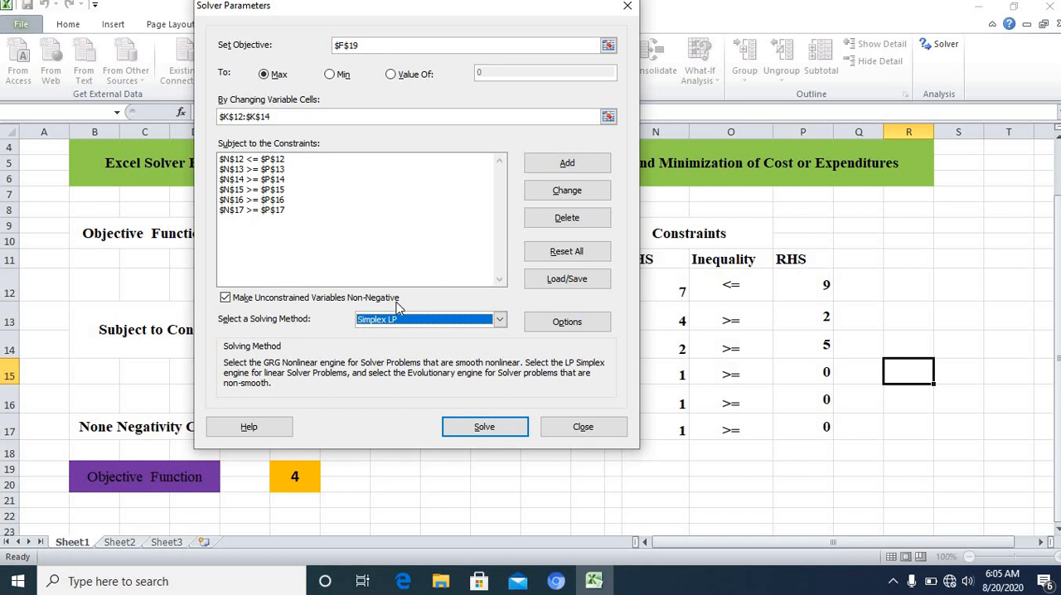
{"action": "left_click", "coordinate": [484, 428]}
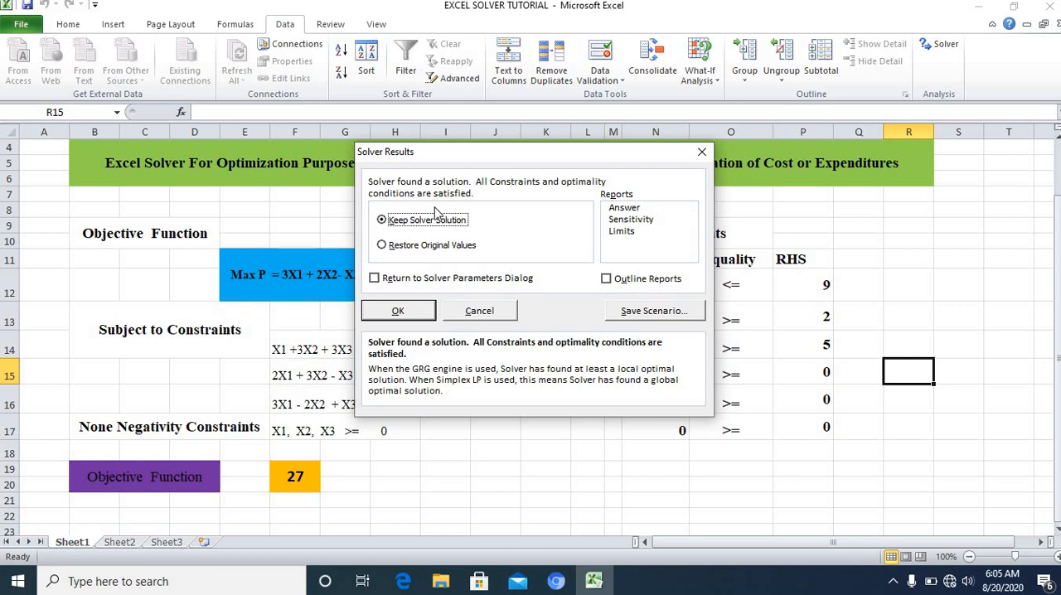
{"action": "left_click", "coordinate": [398, 312]}
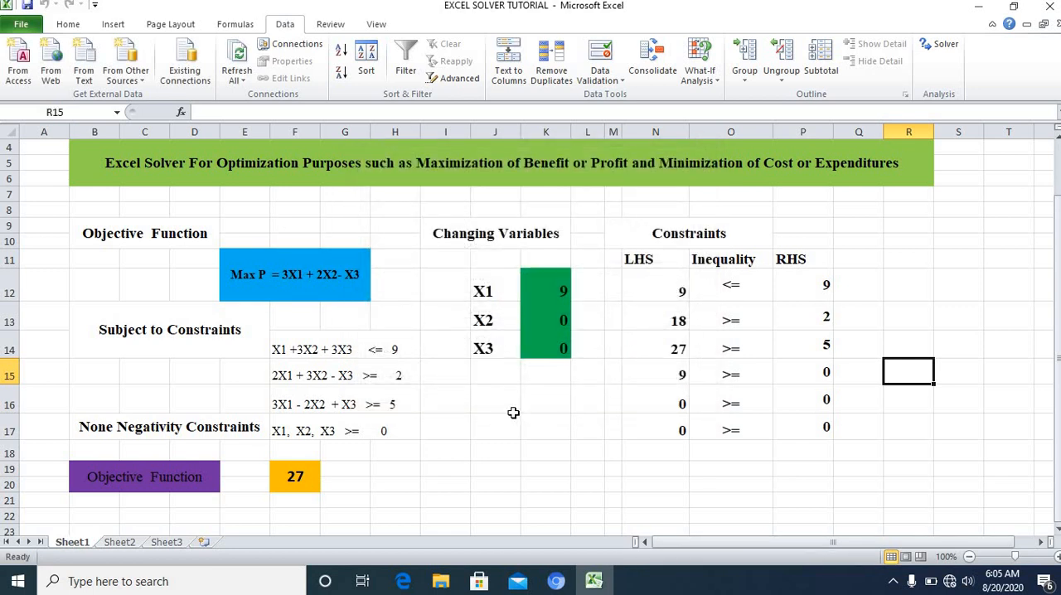
Step: Examine the solved values of X1, X2 and X3 in K12:K14 and the objective function result in F19
{"action": "left_click", "coordinate": [513, 431]}
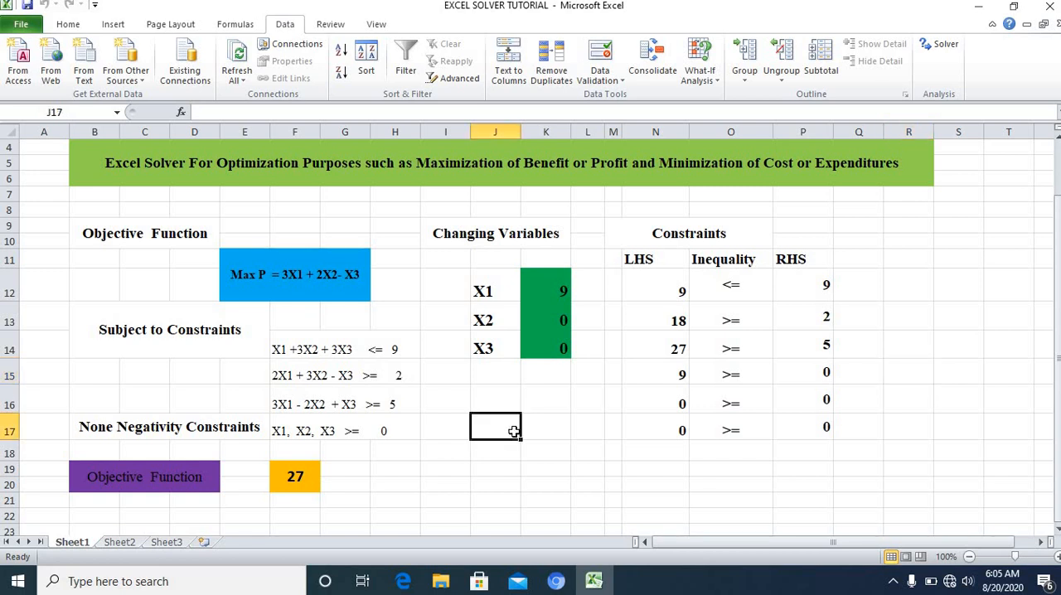
{"action": "left_click", "coordinate": [553, 289]}
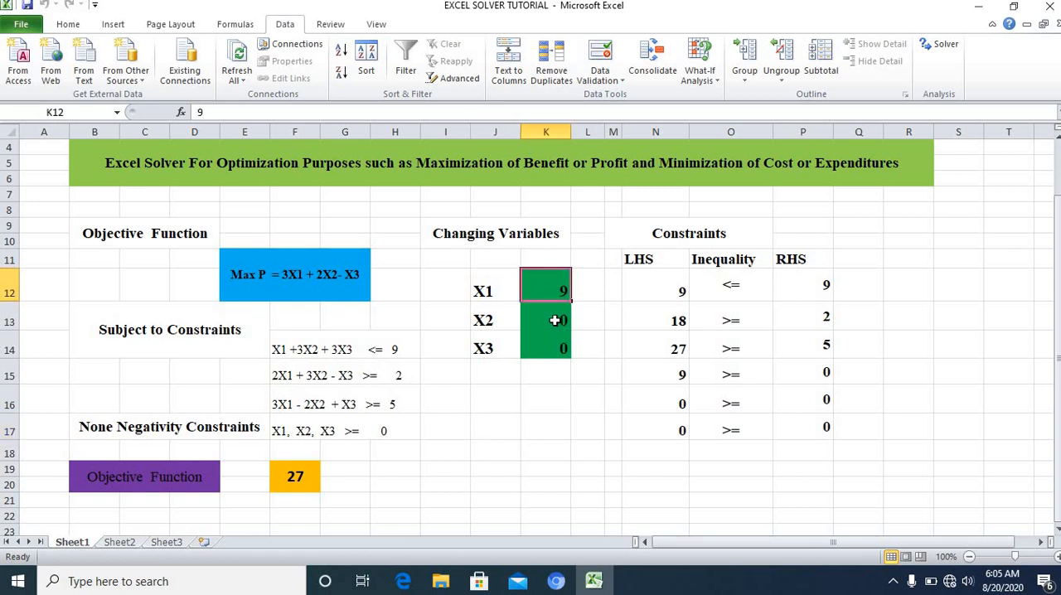
{"action": "left_click", "coordinate": [559, 321]}
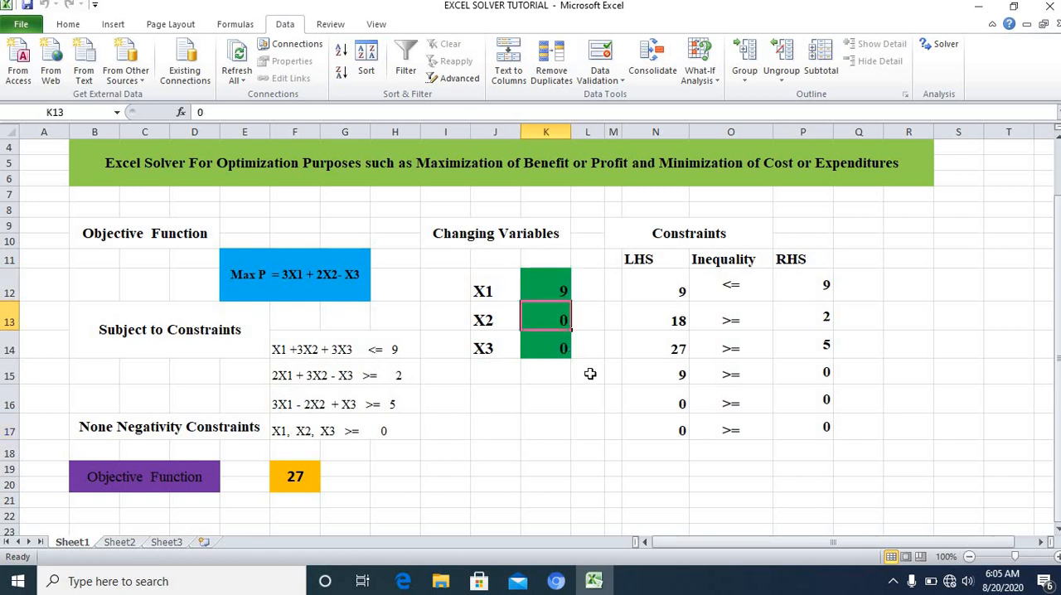
{"action": "left_click", "coordinate": [542, 348]}
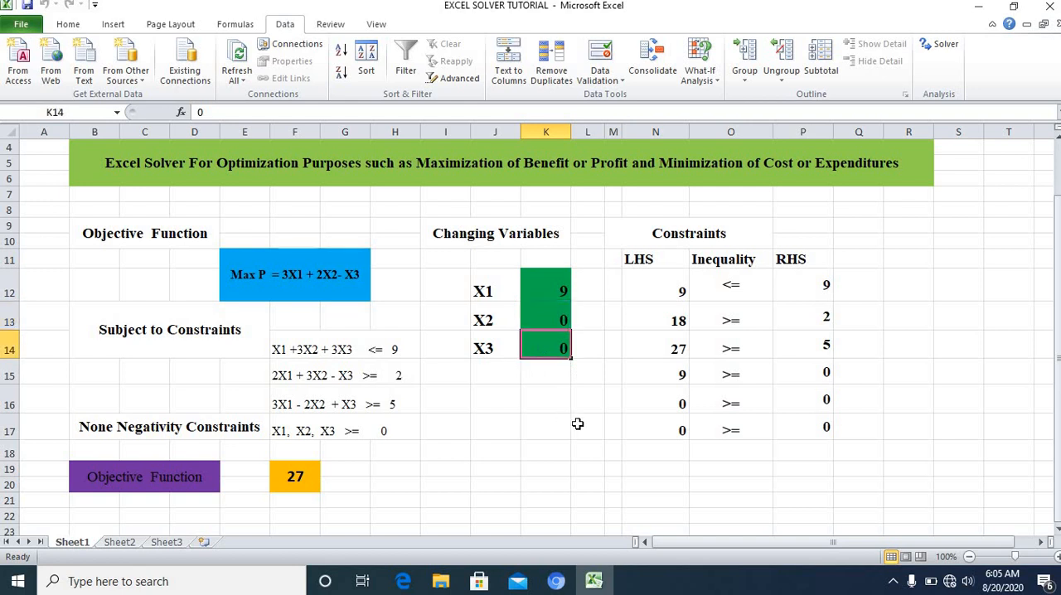
{"action": "left_click", "coordinate": [612, 448]}
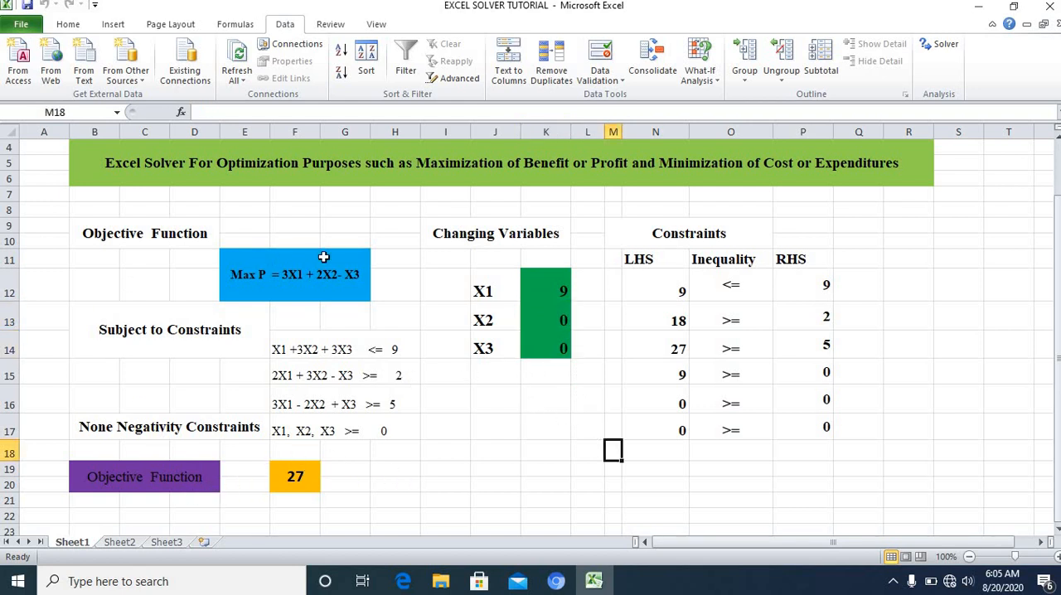
{"action": "left_click", "coordinate": [295, 476]}
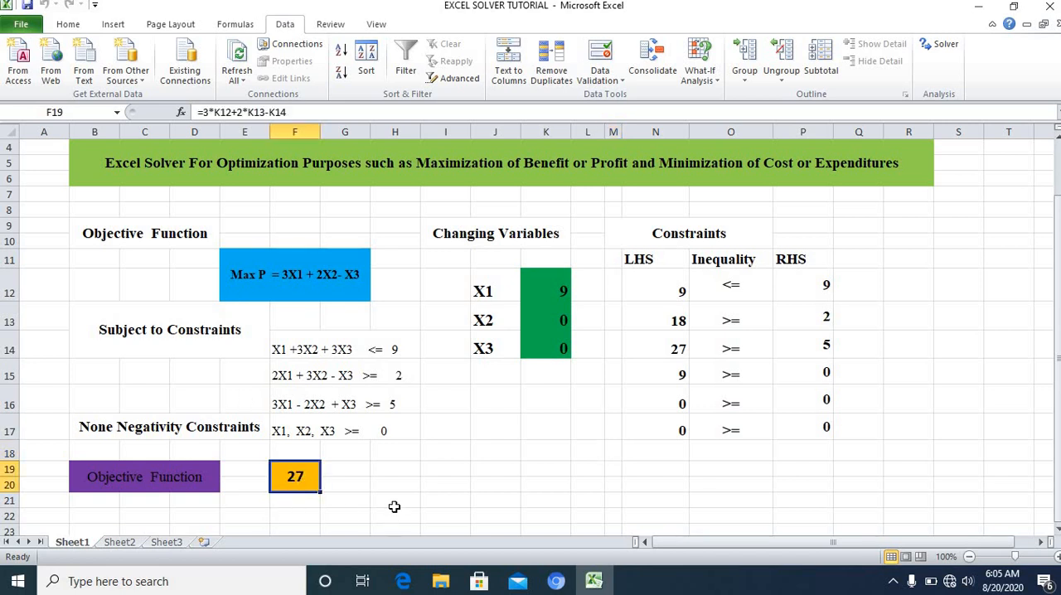
{"action": "left_click", "coordinate": [485, 484]}
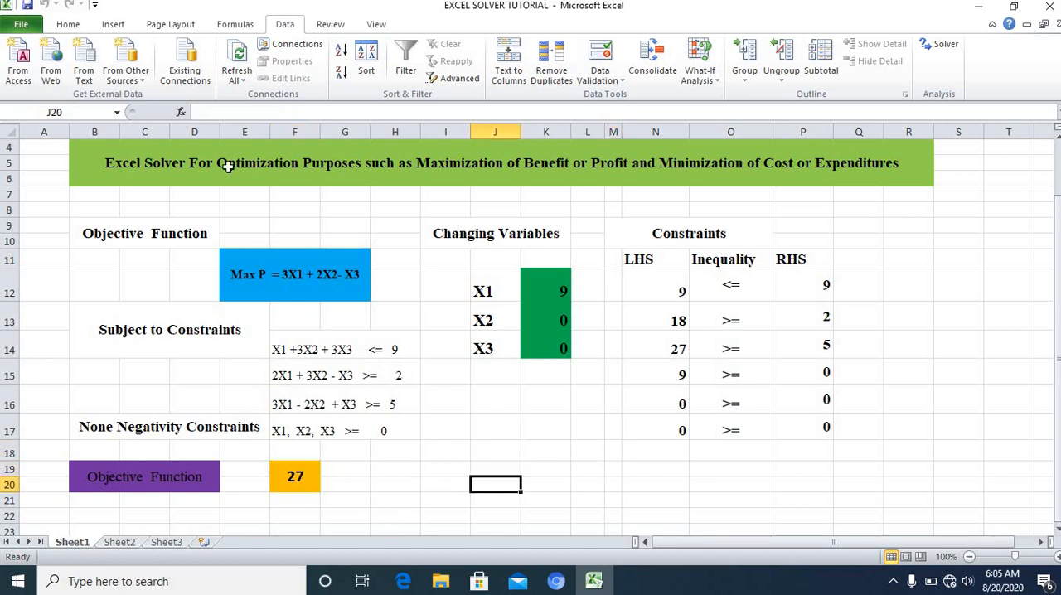